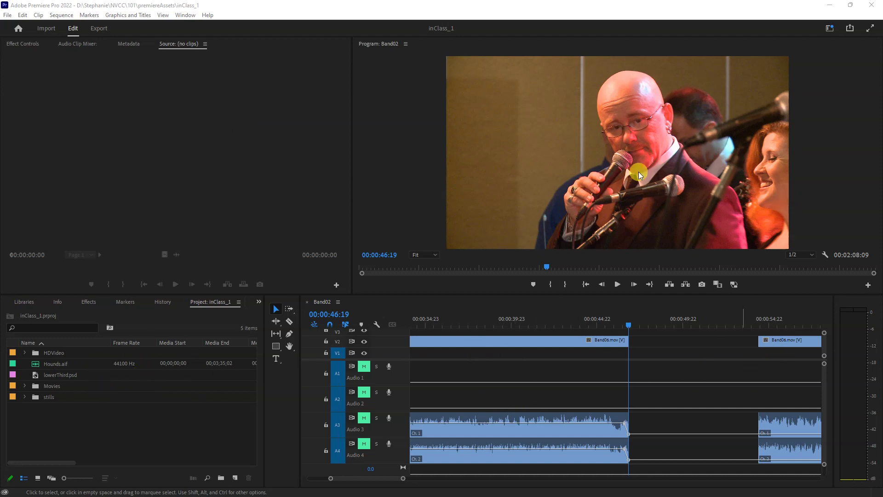
Unmute audio tracks A1 through A4 in the Band02 timeline
{"action": "left_click_drag", "start_coordinate": [509, 320], "coordinate": [569, 329]}
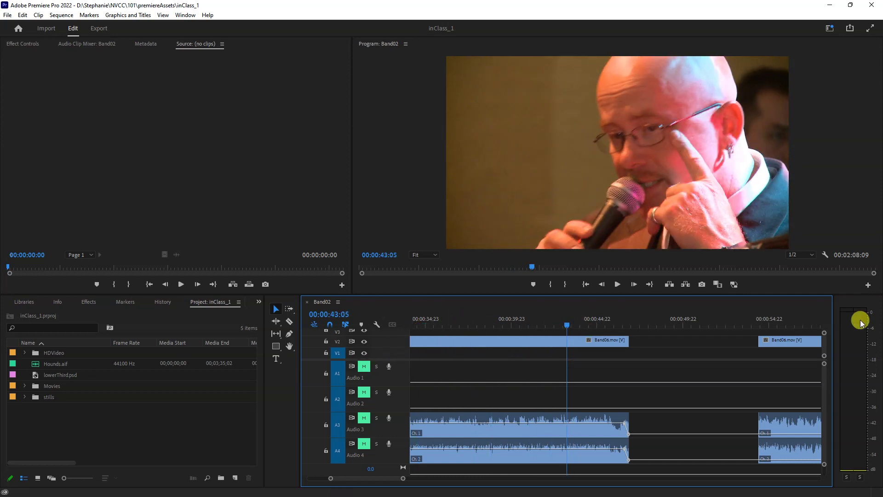
{"action": "left_click", "coordinate": [362, 367]}
{"action": "left_click", "coordinate": [363, 392]}
{"action": "left_click", "coordinate": [364, 417]}
{"action": "left_click", "coordinate": [364, 443]}
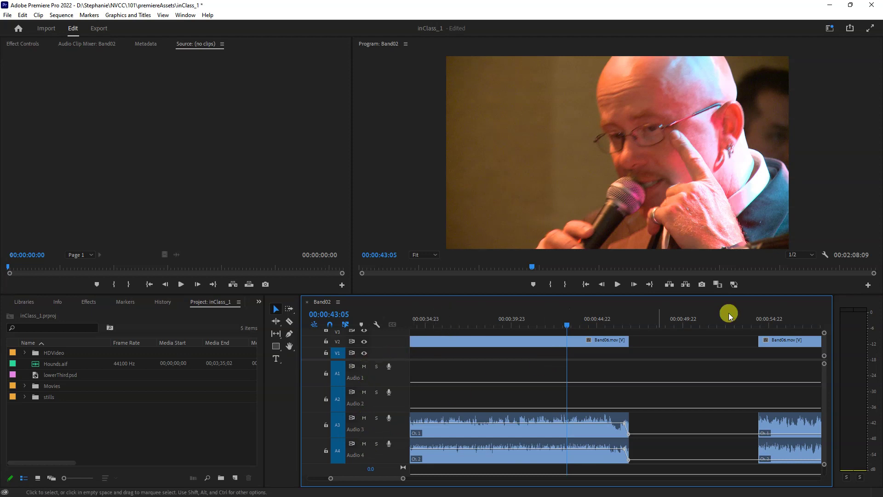
Check in File Explorer where the inClass_1 project sits inside the premiereAssets folder
{"action": "left_click_drag", "start_coordinate": [882, 129], "coordinate": [574, 54]}
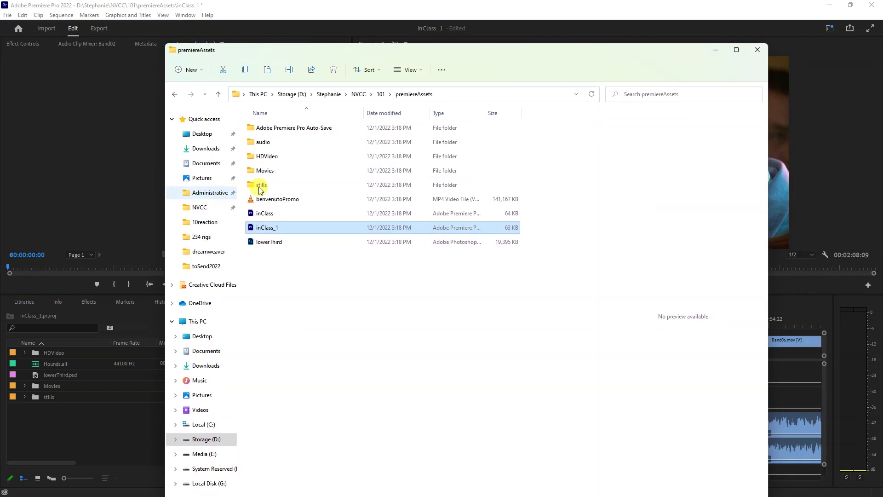
{"action": "left_click", "coordinate": [381, 94]}
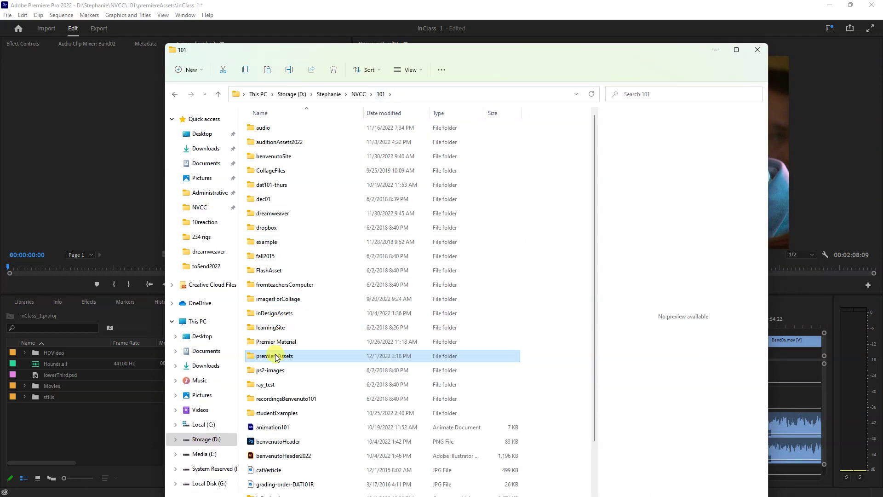
{"action": "double_click", "coordinate": [276, 357]}
{"action": "left_click", "coordinate": [275, 230]}
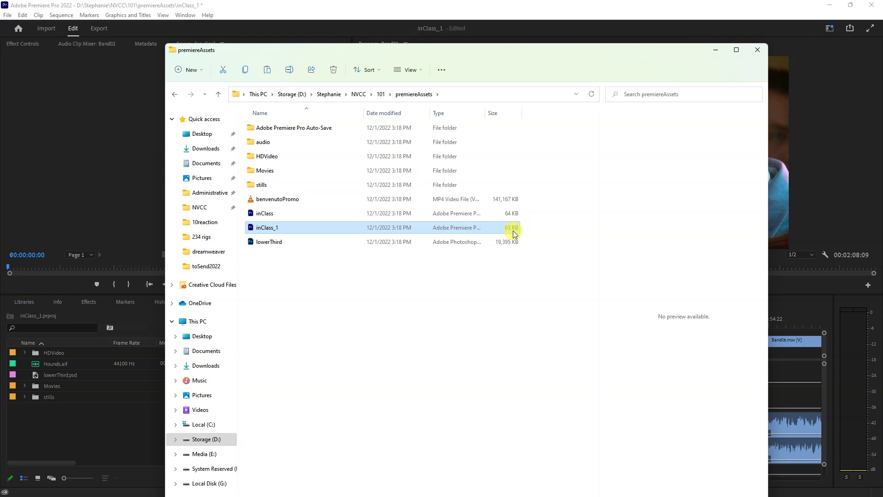
{"action": "left_click", "coordinate": [497, 10]}
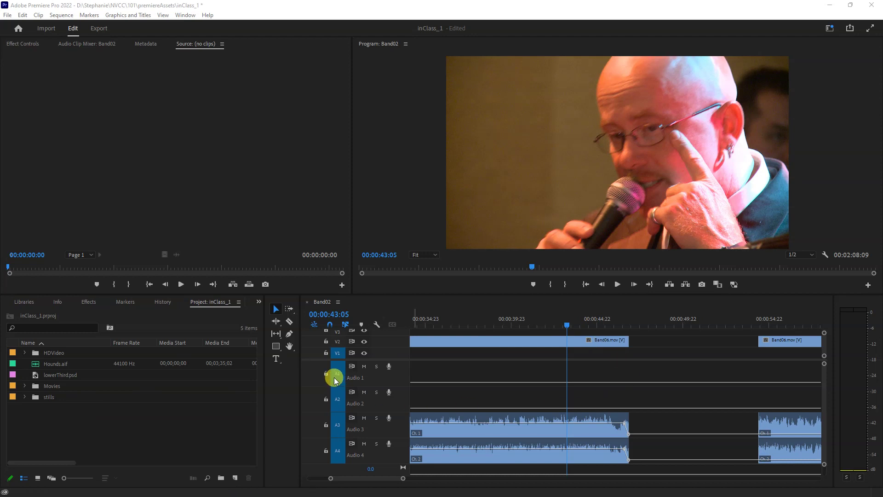
Send the Band02 sequence to Adobe Media Encoder as an H.264 media export, accepting the offline media
{"action": "left_click", "coordinate": [328, 305]}
{"action": "left_click", "coordinate": [8, 15]}
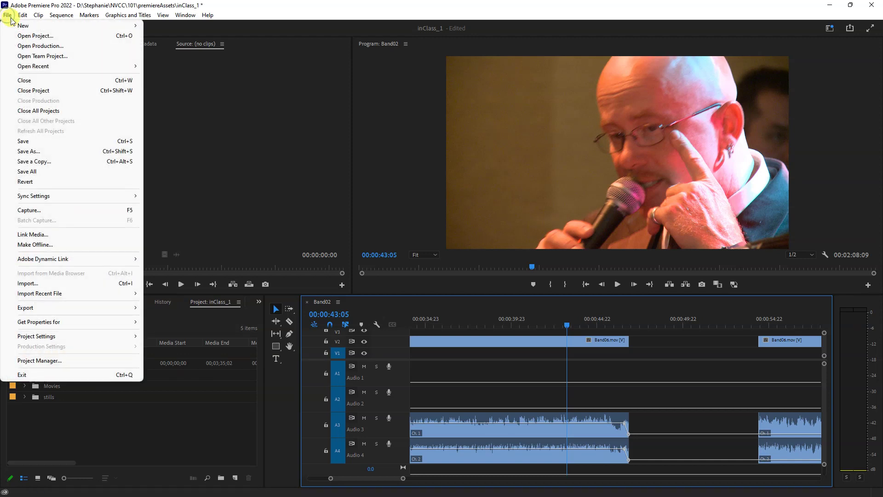
{"action": "mouse_move", "coordinate": [134, 317]}
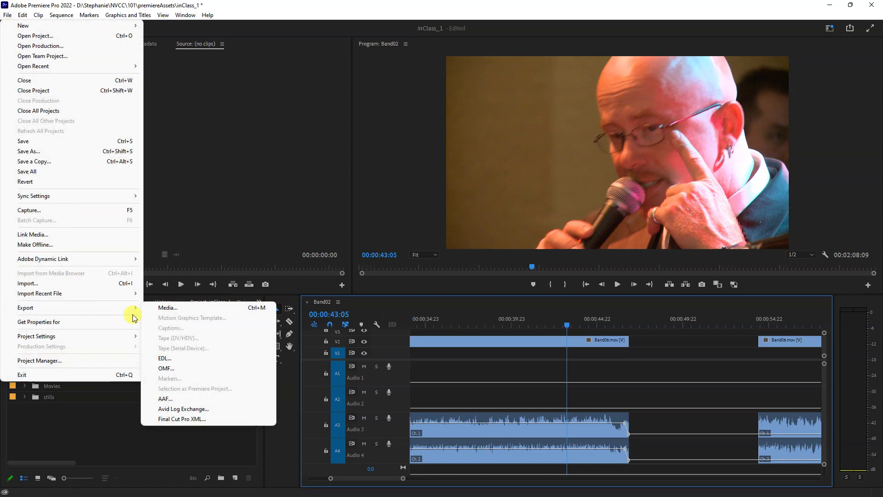
{"action": "left_click", "coordinate": [178, 308]}
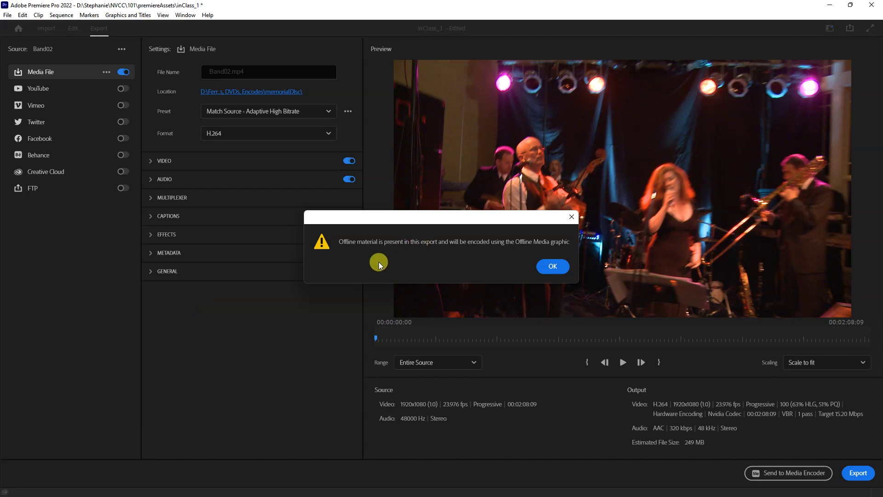
{"action": "left_click", "coordinate": [553, 267]}
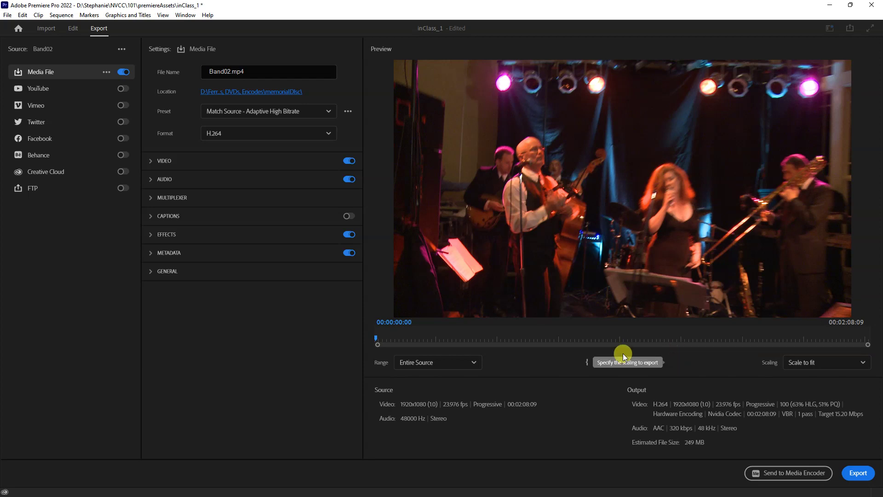
{"action": "left_click", "coordinate": [788, 473]}
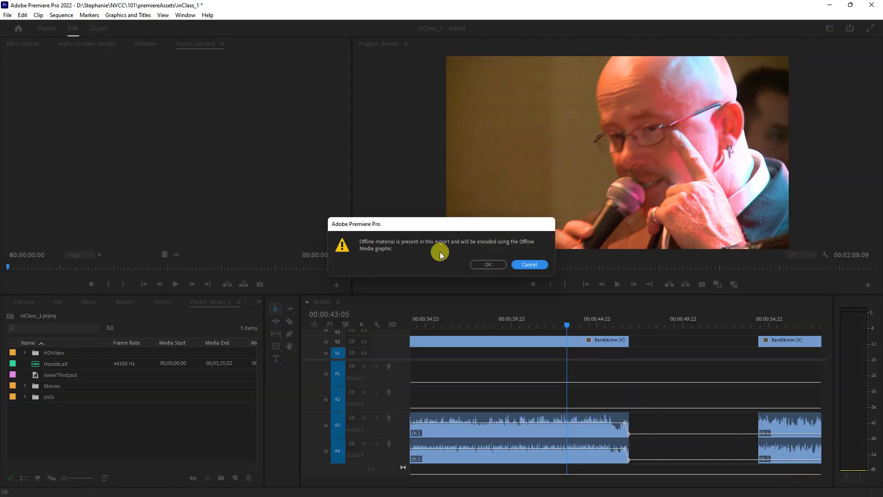
{"action": "left_click", "coordinate": [485, 264]}
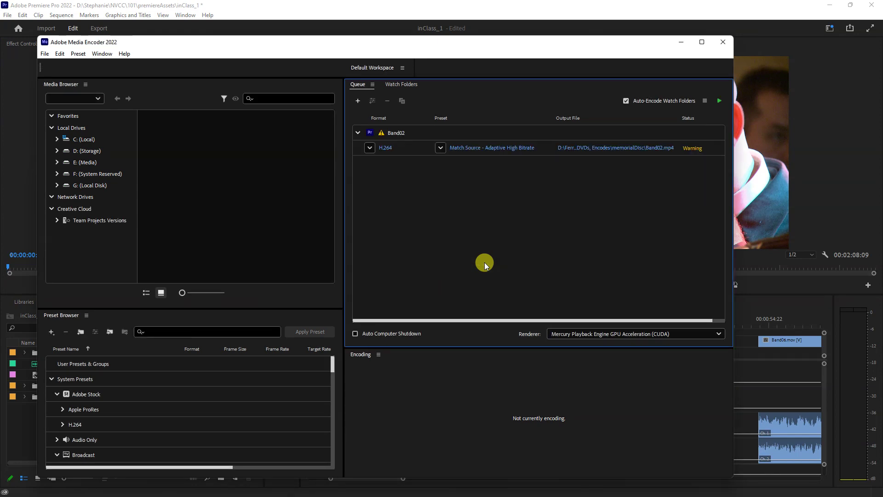
Maximize Media Encoder and review the available formats in the Band02 job's export settings, keeping H.264
{"action": "left_click", "coordinate": [702, 42]}
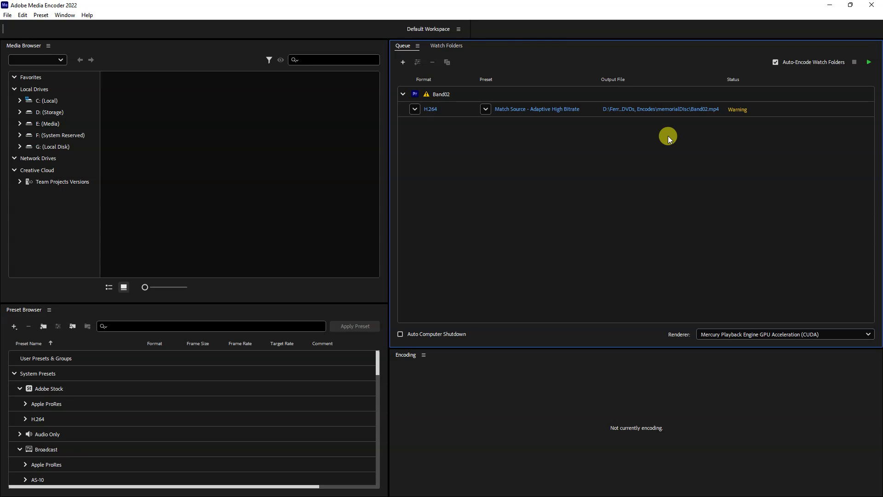
{"action": "left_click", "coordinate": [738, 110]}
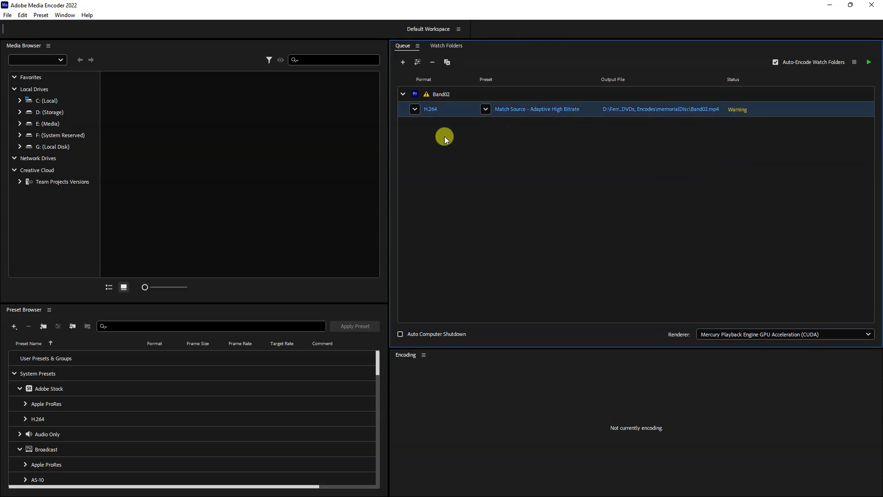
{"action": "left_click", "coordinate": [430, 110]}
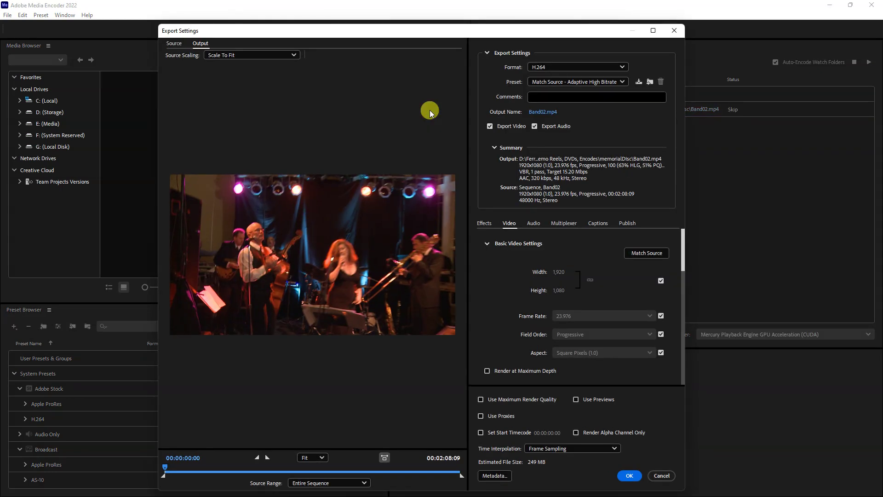
{"action": "left_click", "coordinate": [623, 67]}
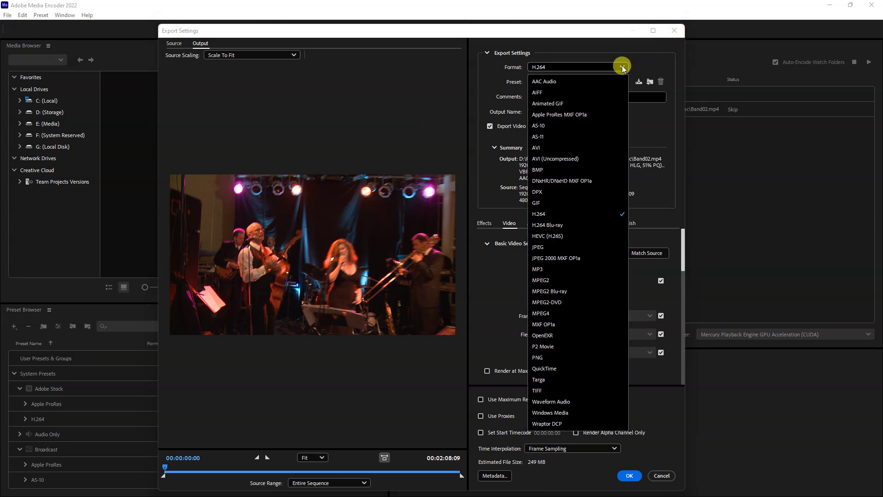
{"action": "left_click", "coordinate": [573, 214]}
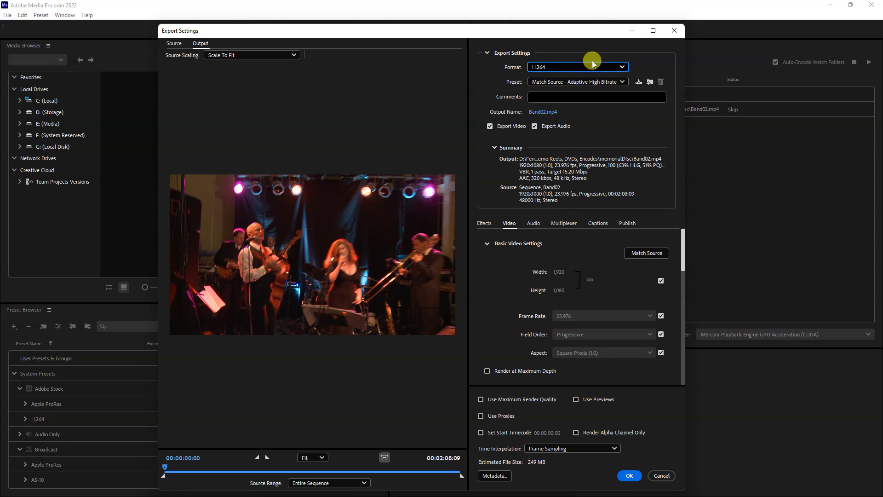
{"action": "left_click", "coordinate": [674, 31]}
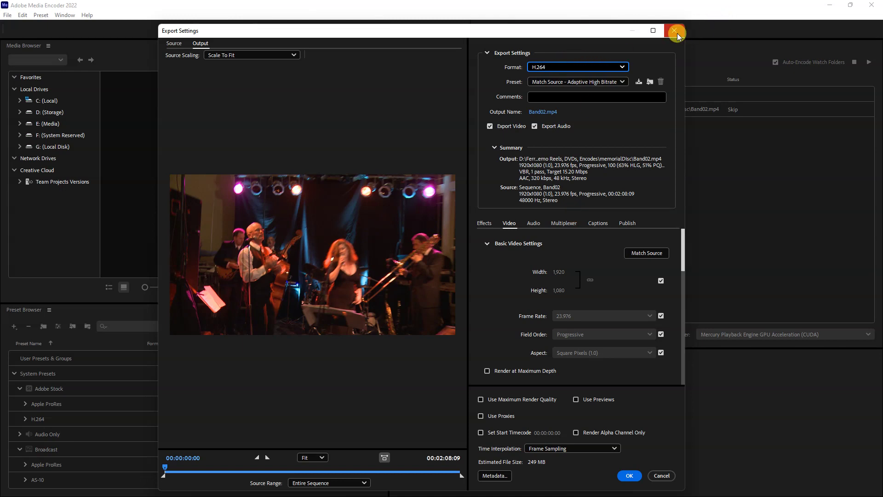
Review the Band02 job's audio and video export settings and set the target bitrate to 10.39 Mbps
{"action": "left_click", "coordinate": [427, 109]}
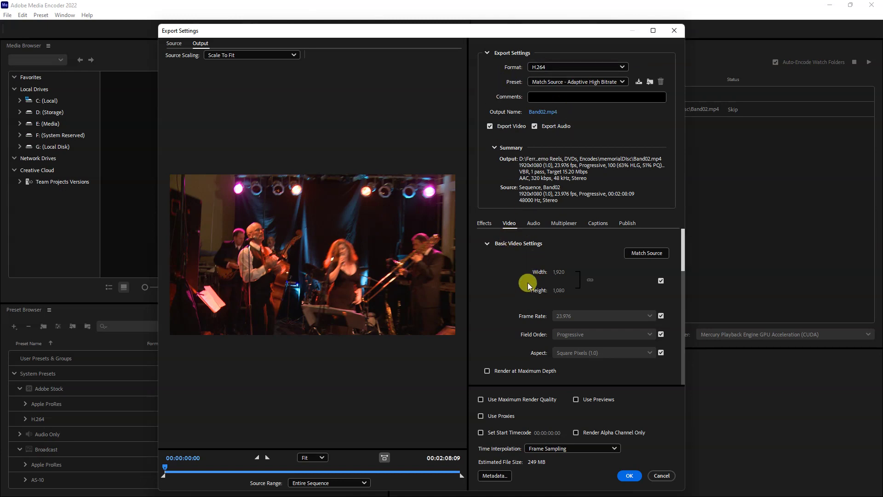
{"action": "left_click", "coordinate": [531, 224]}
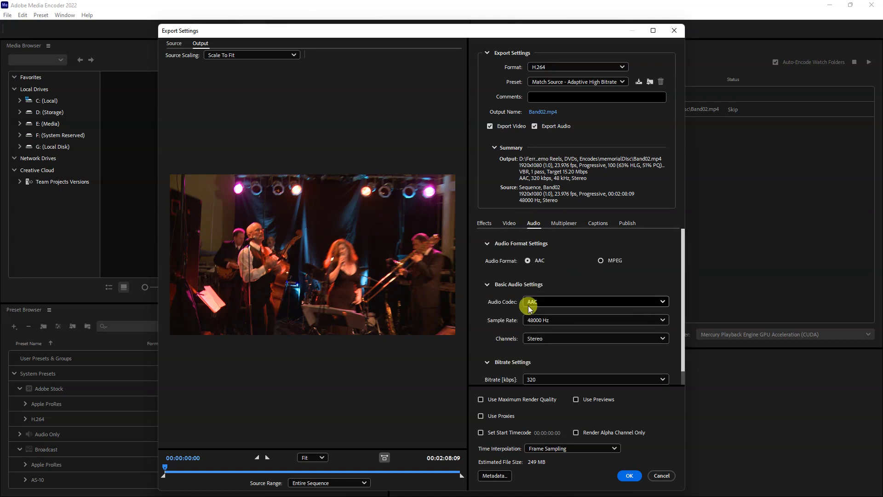
{"action": "left_click", "coordinate": [508, 223]}
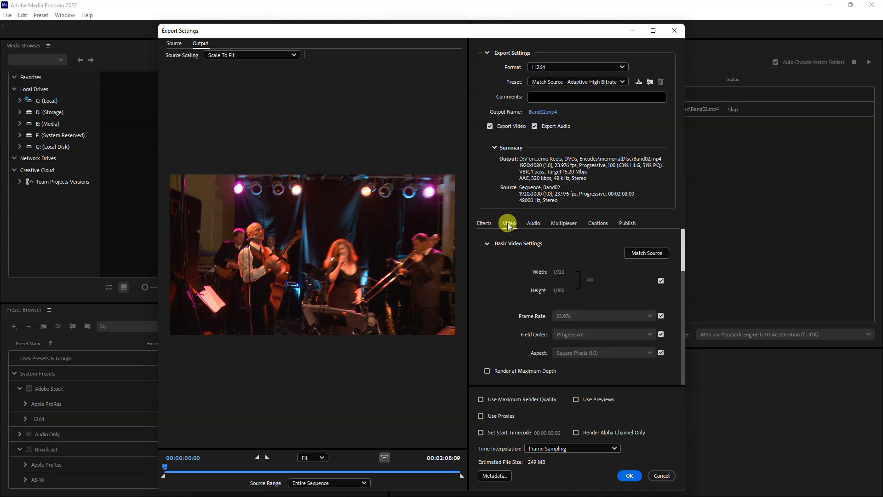
{"action": "scroll", "coordinate": [494, 317], "scroll_direction": "down", "scroll_amount": 2}
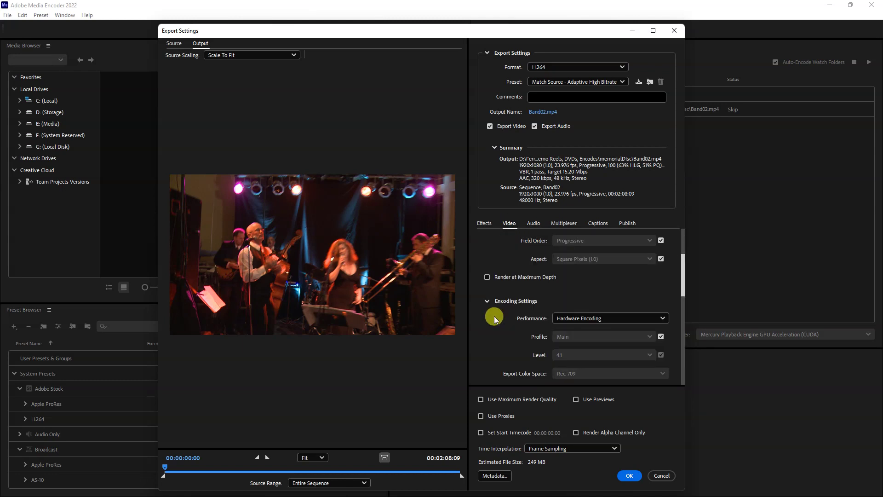
{"action": "scroll", "coordinate": [494, 316], "scroll_direction": "down", "scroll_amount": 5}
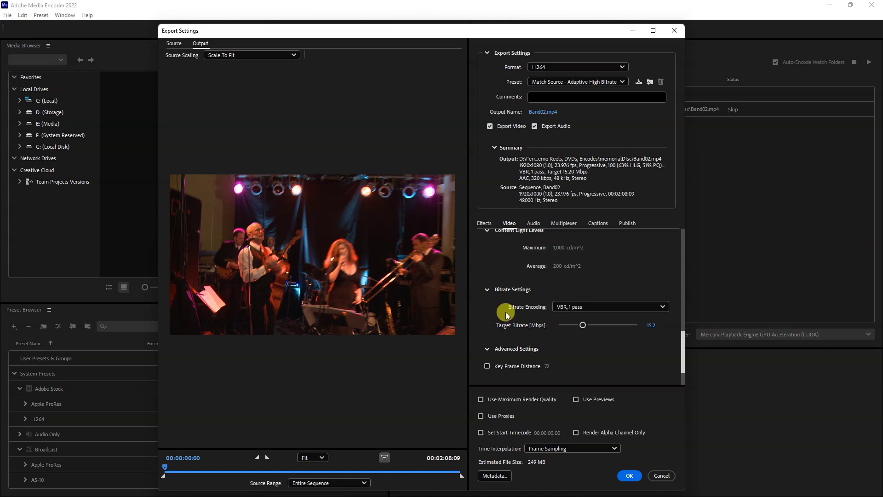
{"action": "scroll", "coordinate": [505, 312], "scroll_direction": "up", "scroll_amount": 6}
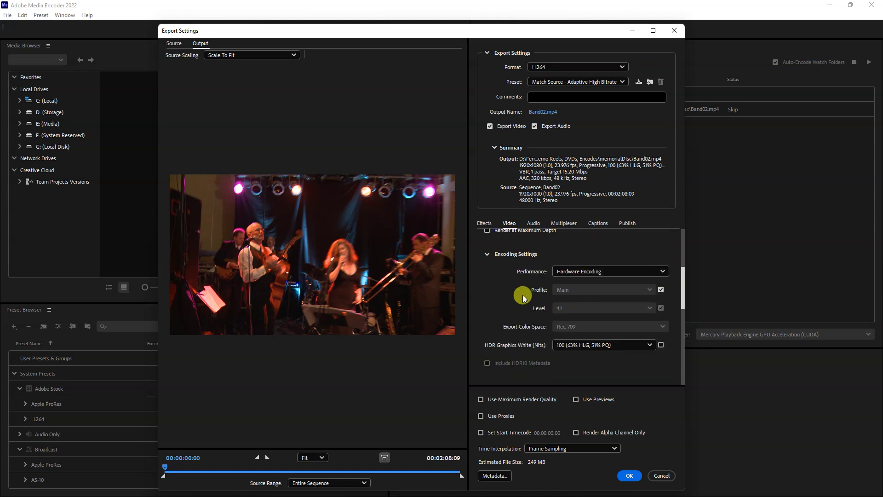
{"action": "scroll", "coordinate": [523, 298], "scroll_direction": "down", "scroll_amount": 6}
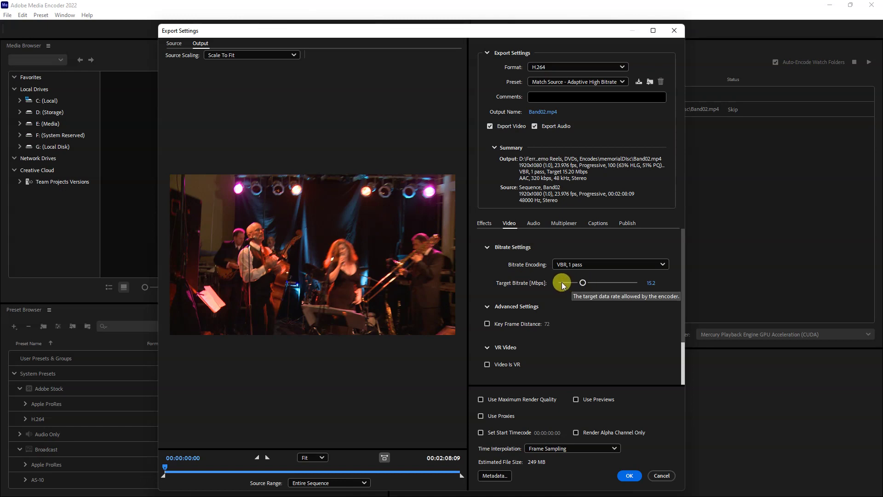
{"action": "left_click_drag", "start_coordinate": [582, 282], "coordinate": [577, 284]}
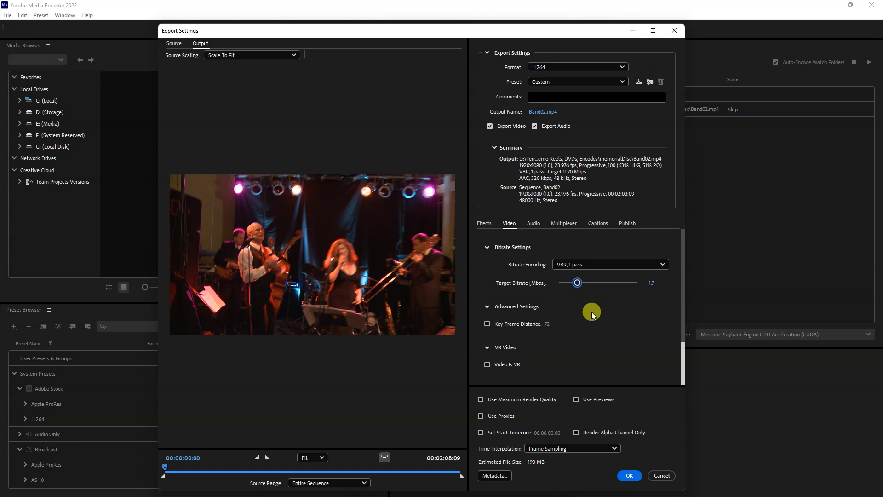
{"action": "mouse_move", "coordinate": [577, 282]}
{"action": "left_mouse_down"}
{"action": "mouse_move", "coordinate": [656, 290]}
{"action": "mouse_move", "coordinate": [577, 291]}
{"action": "left_mouse_up"}
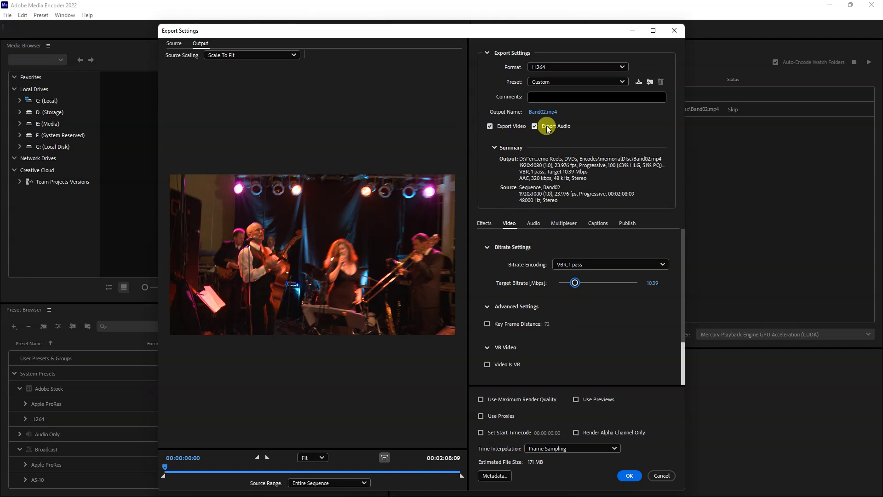
{"action": "left_click", "coordinate": [629, 475]}
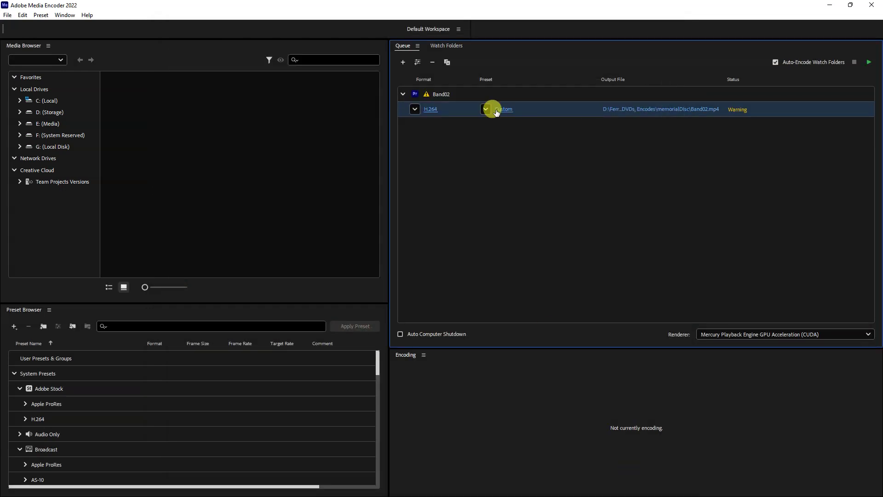
Start changing the Band02 output file's location and browse the folders of the Storage (D:) drive
{"action": "left_click", "coordinate": [654, 109]}
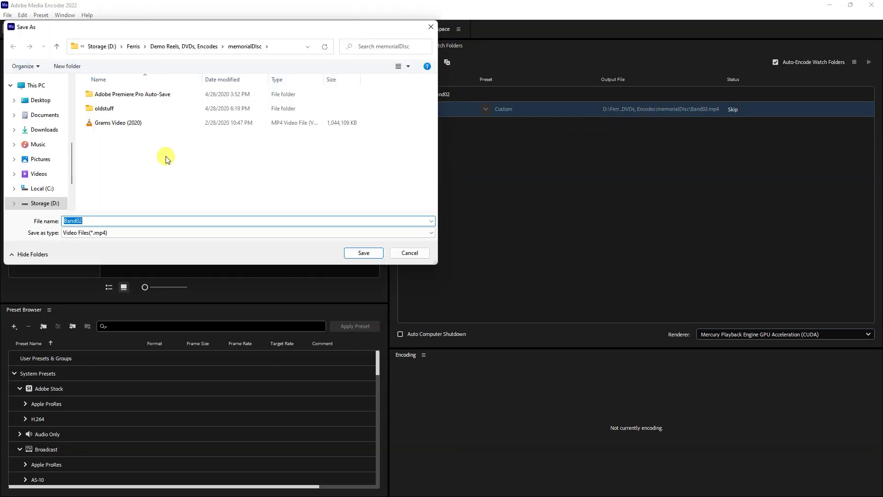
{"action": "left_click", "coordinate": [132, 46]}
{"action": "left_click", "coordinate": [126, 46]}
{"action": "scroll", "coordinate": [106, 181], "scroll_direction": "down", "scroll_amount": 5}
{"action": "scroll", "coordinate": [105, 182], "scroll_direction": "down", "scroll_amount": 5}
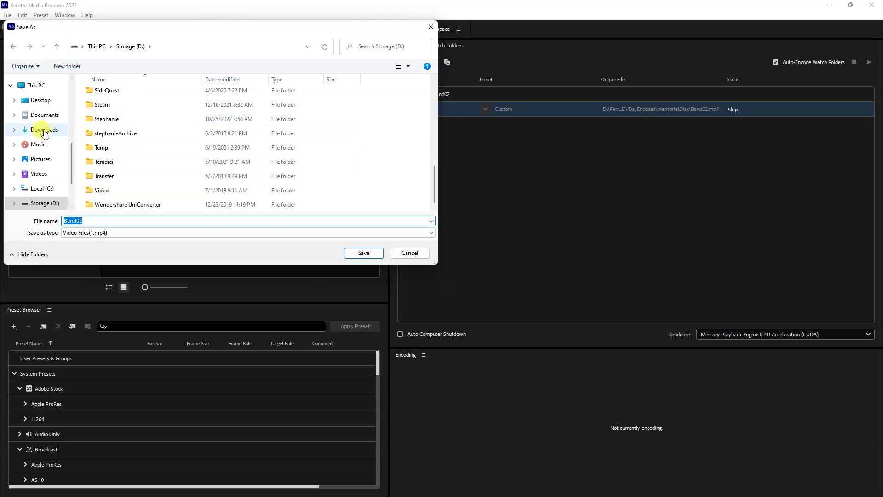
{"action": "scroll", "coordinate": [40, 173], "scroll_direction": "down", "scroll_amount": 1}
{"action": "scroll", "coordinate": [39, 171], "scroll_direction": "up", "scroll_amount": 2}
{"action": "scroll", "coordinate": [116, 166], "scroll_direction": "up", "scroll_amount": 6}
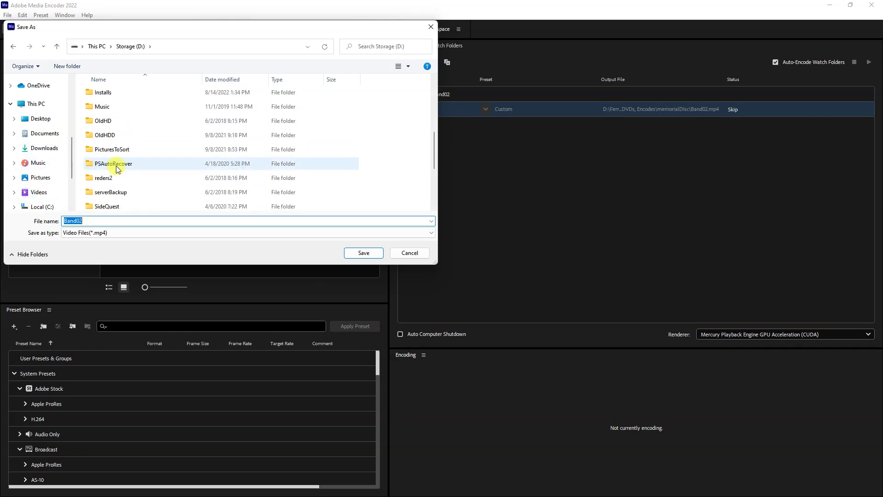
{"action": "scroll", "coordinate": [116, 165], "scroll_direction": "down", "scroll_amount": 5}
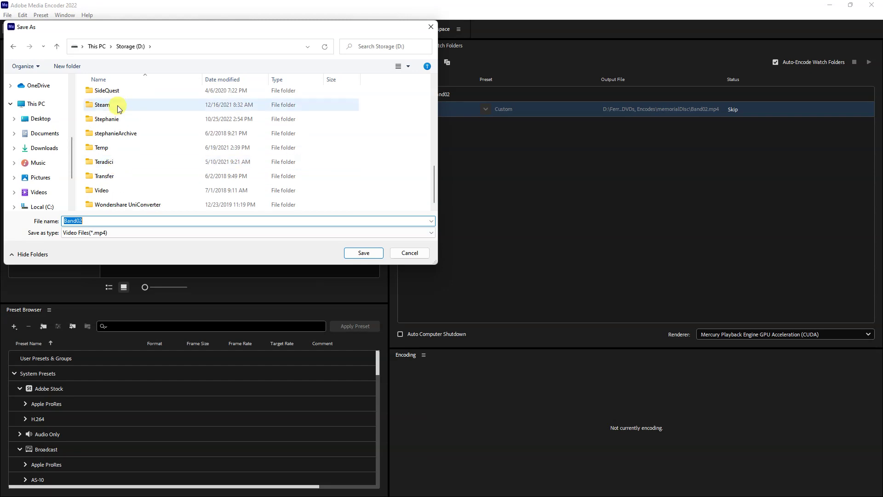
Browse to the premiereAssets folder inside NVCC\101 as the Band02 job's output location
{"action": "double_click", "coordinate": [118, 121]}
{"action": "scroll", "coordinate": [116, 179], "scroll_direction": "down", "scroll_amount": 3}
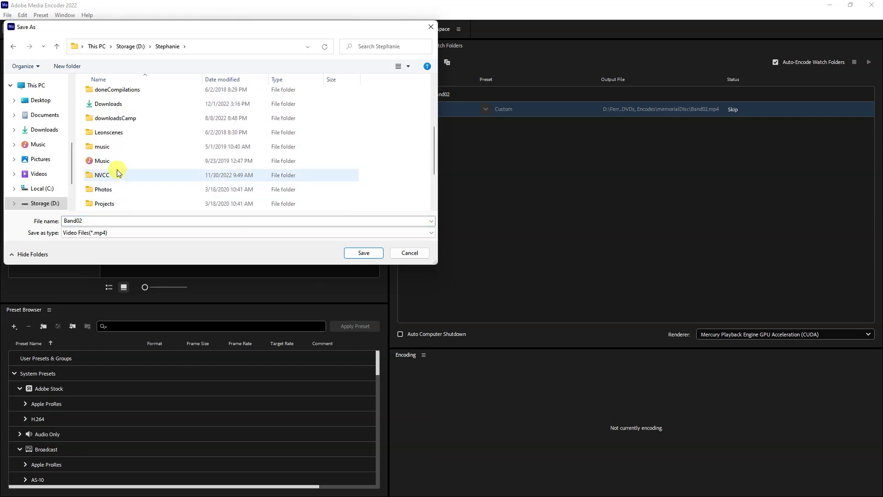
{"action": "double_click", "coordinate": [114, 177]}
{"action": "scroll", "coordinate": [114, 177], "scroll_direction": "down", "scroll_amount": 10}
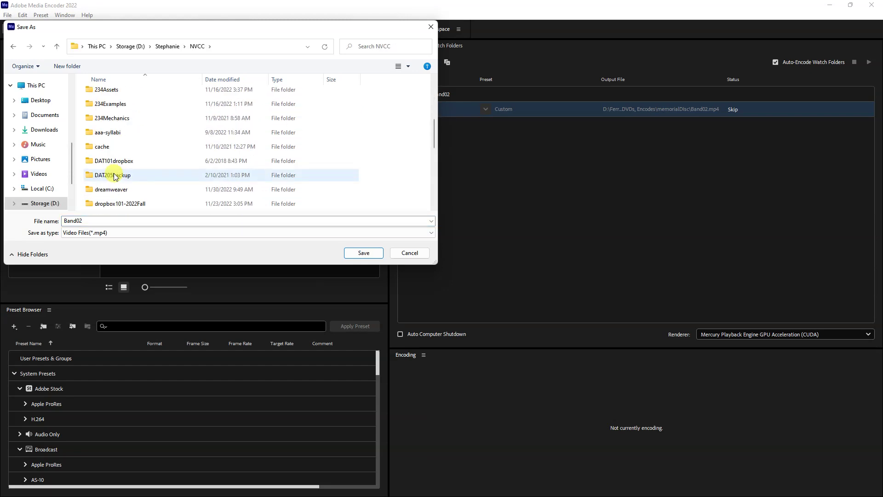
{"action": "scroll", "coordinate": [118, 121], "scroll_direction": "up", "scroll_amount": 2}
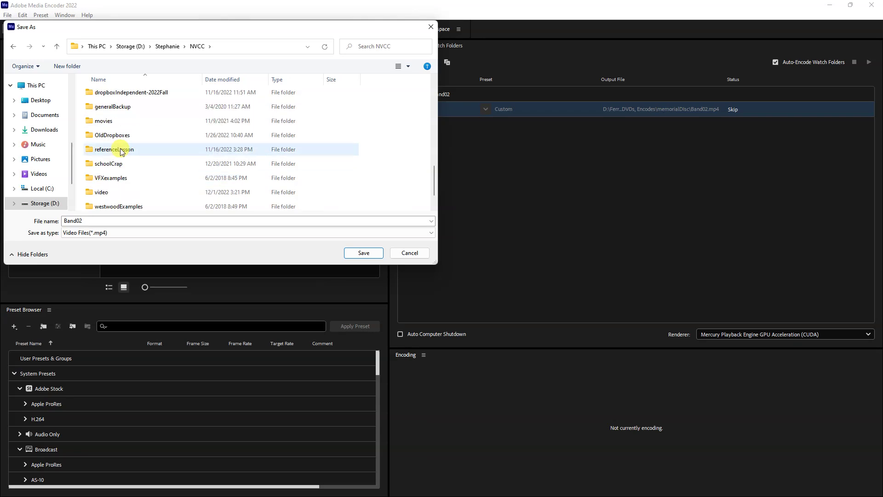
{"action": "scroll", "coordinate": [123, 166], "scroll_direction": "up", "scroll_amount": 6}
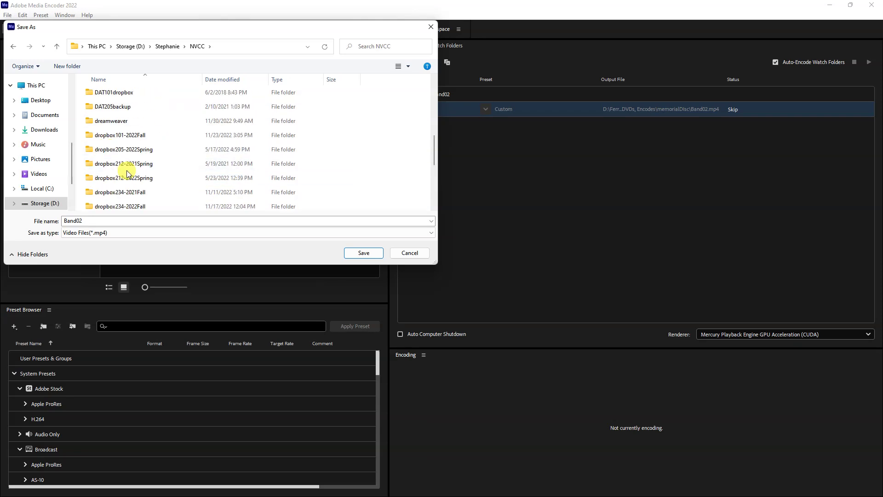
{"action": "scroll", "coordinate": [115, 136], "scroll_direction": "up", "scroll_amount": 2}
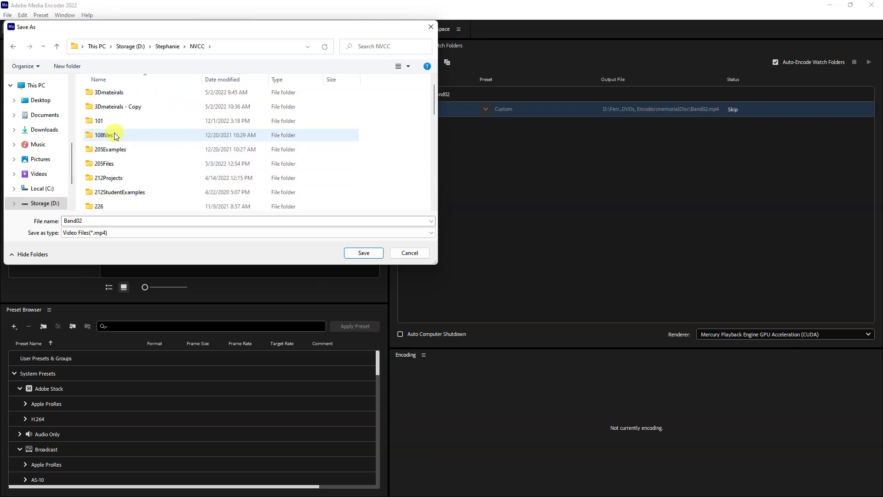
{"action": "double_click", "coordinate": [115, 135]}
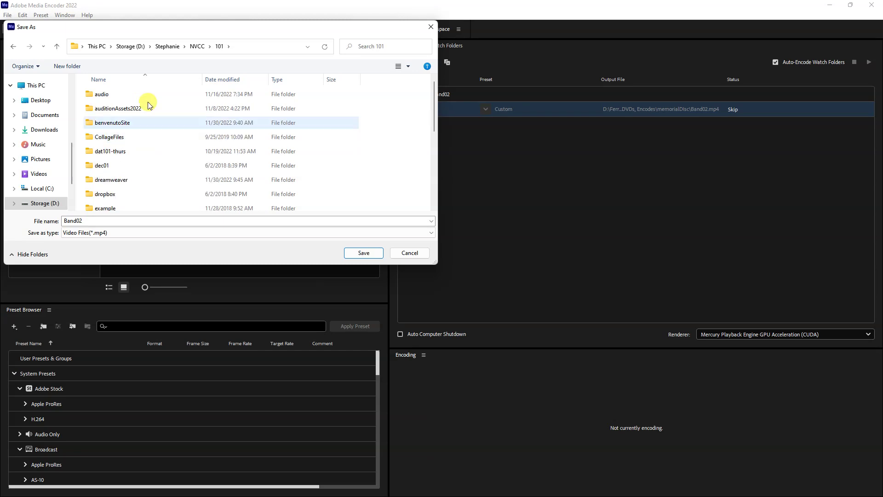
{"action": "scroll", "coordinate": [135, 184], "scroll_direction": "down", "scroll_amount": 3}
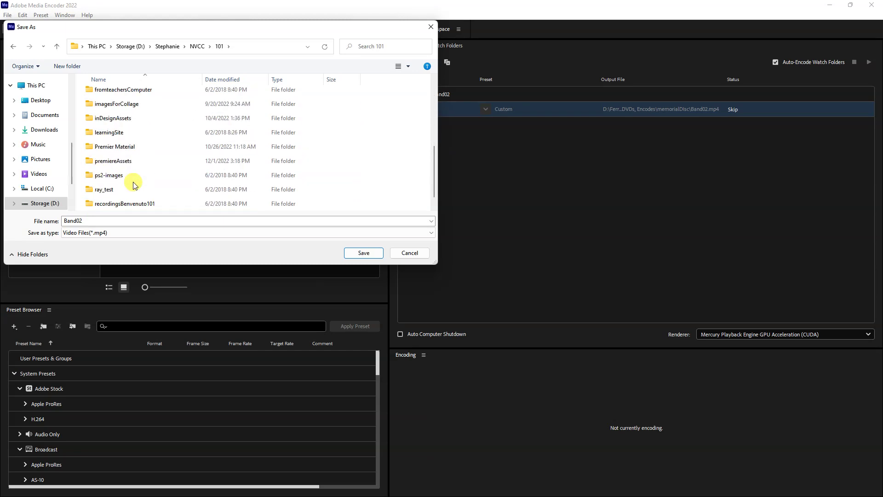
{"action": "double_click", "coordinate": [121, 161]}
Name the output file like the folder's existing promo video with a 2 appended, save it and start encoding the queue
{"action": "double_click", "coordinate": [103, 219]}
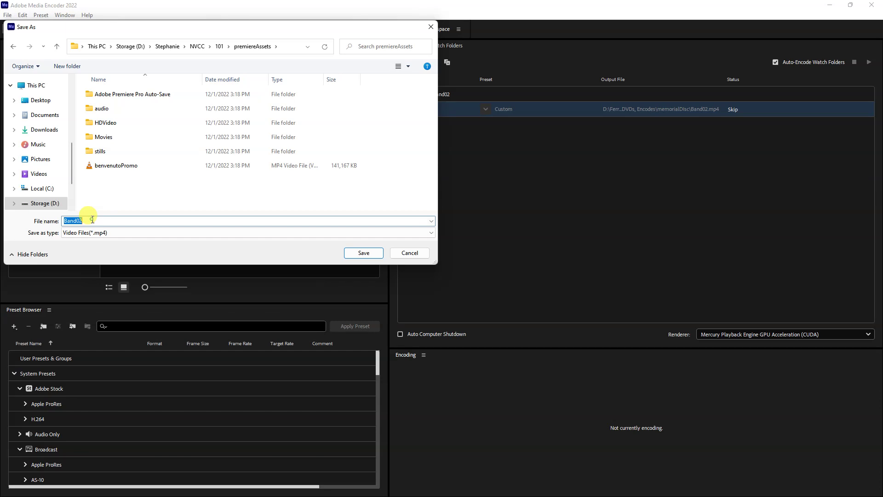
{"action": "type", "text": "final"}
{"action": "type", "text": "benvenutoPromo"}
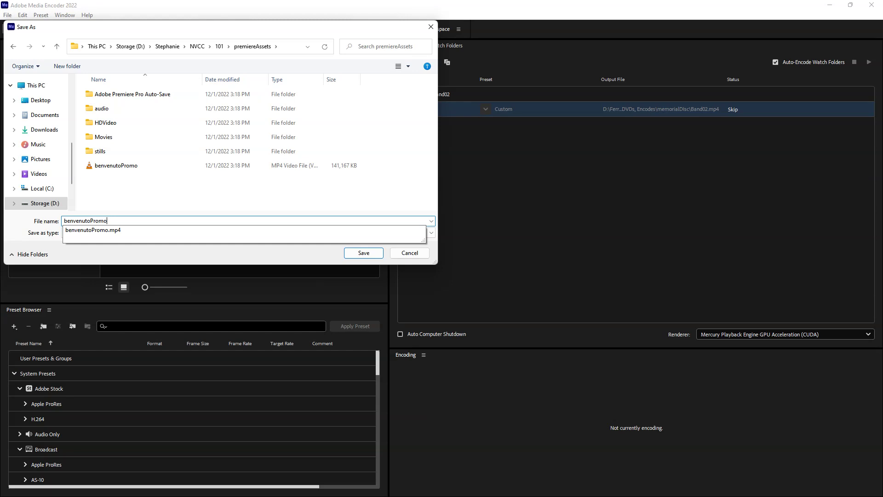
{"action": "type", "text": "2"}
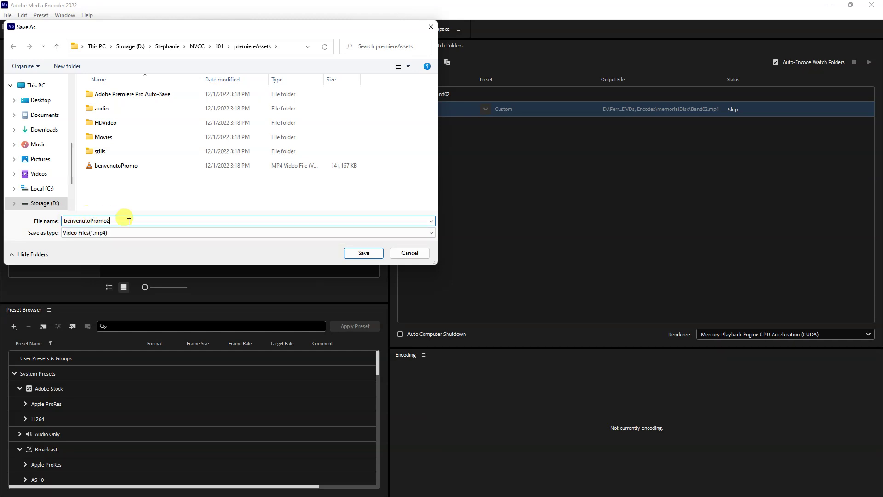
{"action": "left_click", "coordinate": [359, 254]}
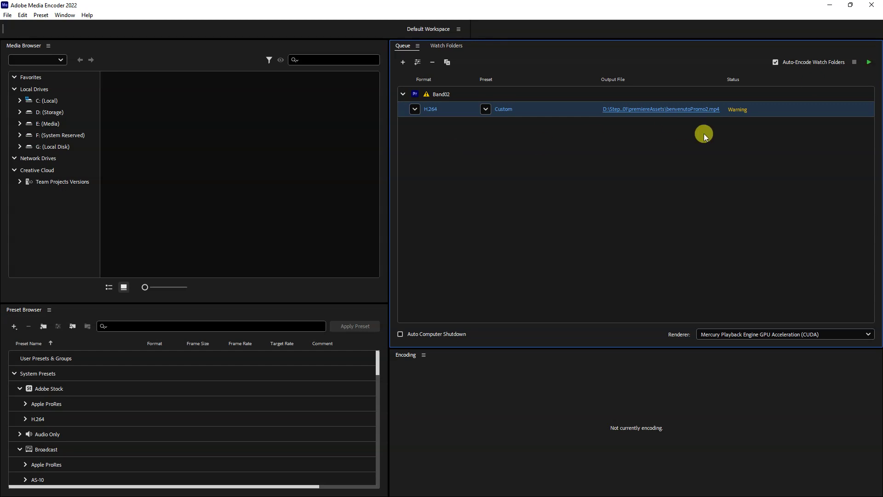
{"action": "left_click", "coordinate": [869, 62]}
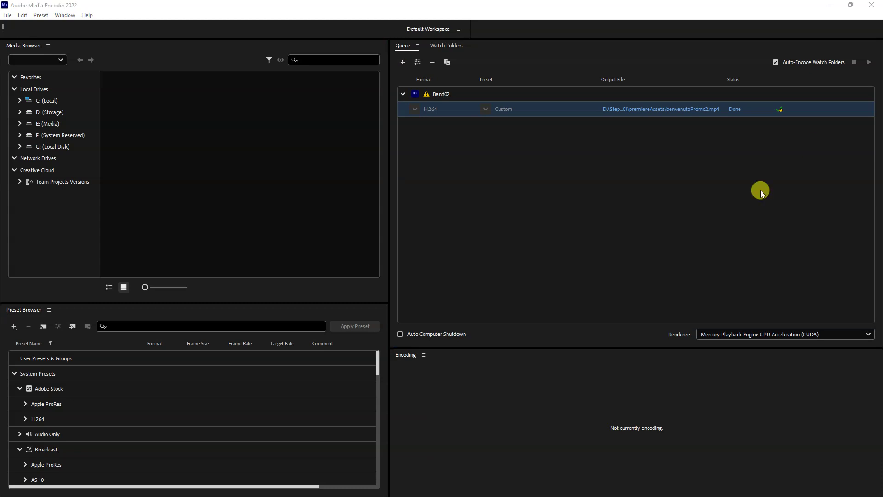
Switch to File Explorer and check the newly exported promo video in the premiereAssets folder
{"action": "left_click", "coordinate": [830, 6]}
{"action": "left_click", "coordinate": [829, 6]}
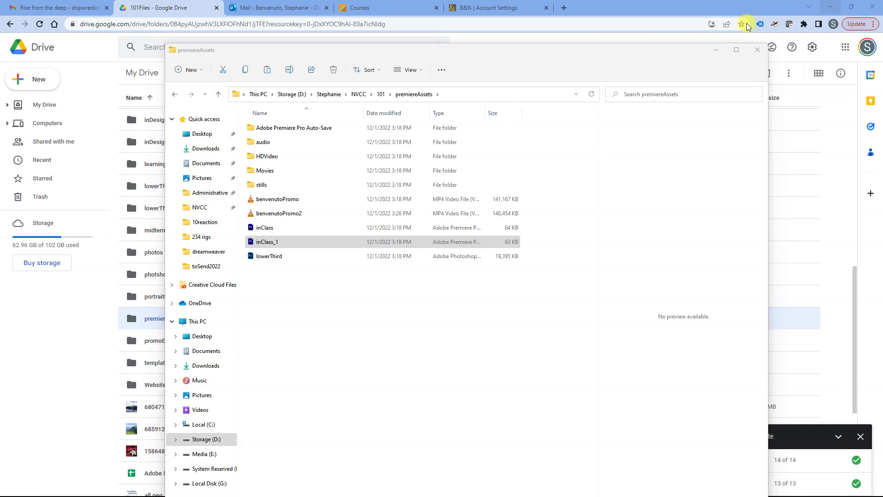
{"action": "left_click", "coordinate": [830, 7]}
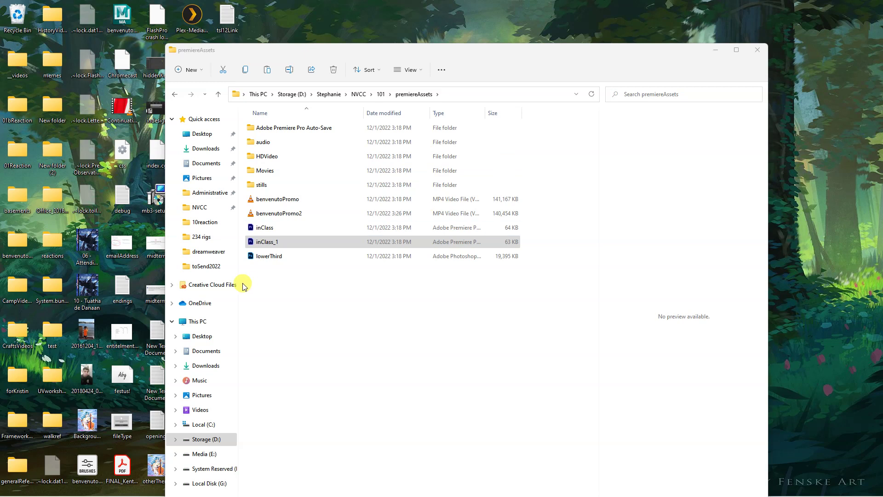
{"action": "left_click", "coordinate": [279, 216]}
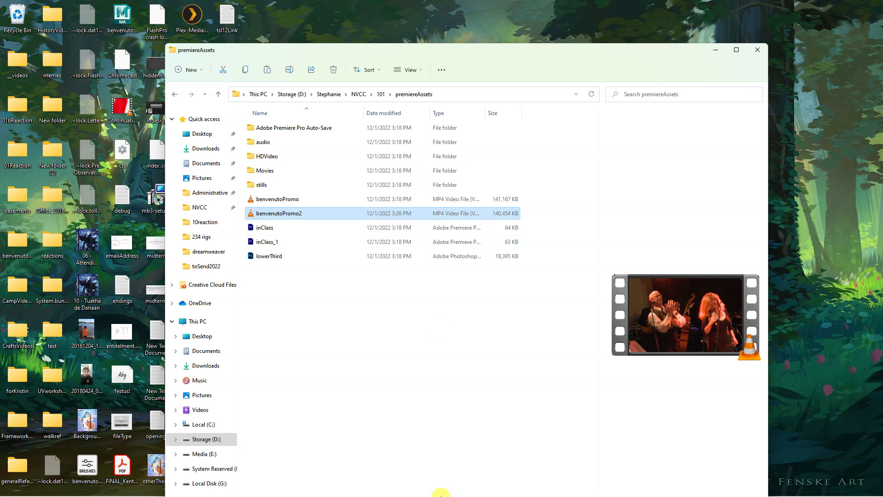
{"action": "left_click", "coordinate": [840, 260]}
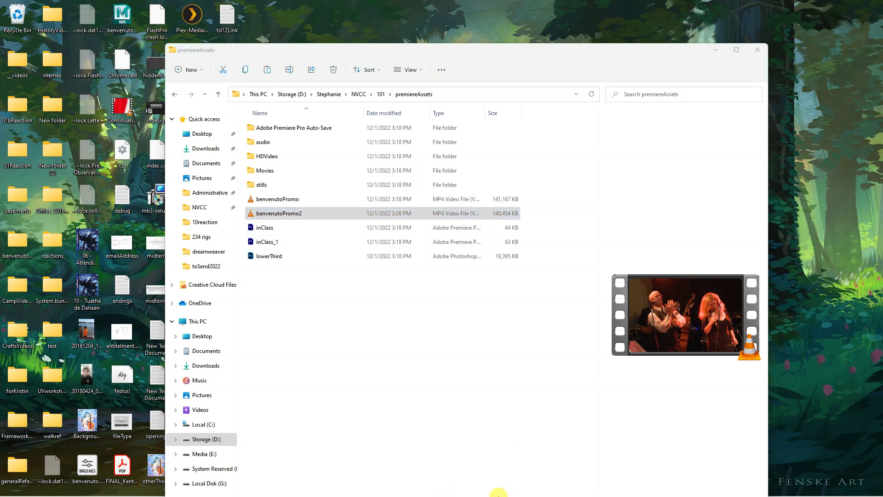
{"action": "left_click_drag", "start_coordinate": [481, 50], "coordinate": [476, 11]}
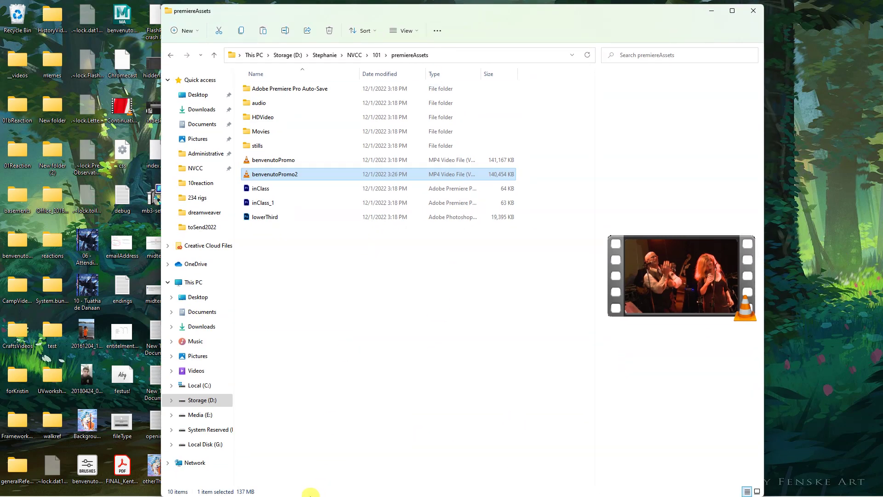
{"action": "left_click", "coordinate": [405, 496]}
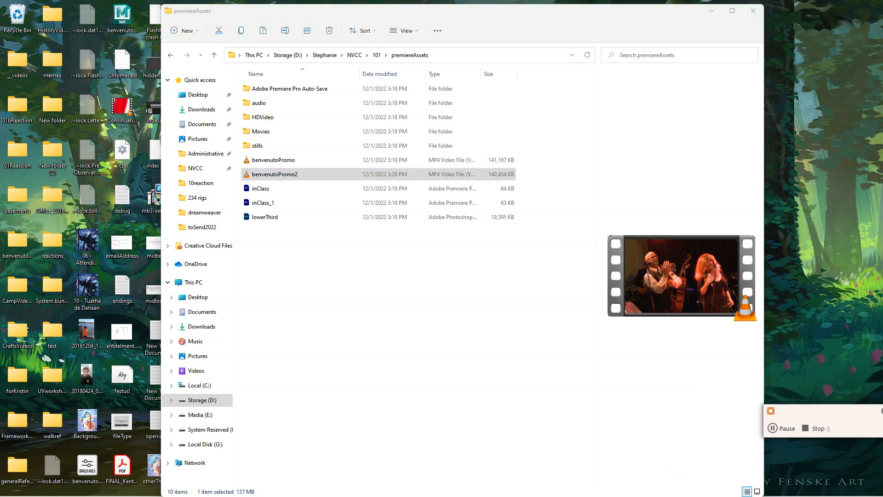
{"action": "left_click", "coordinate": [712, 11]}
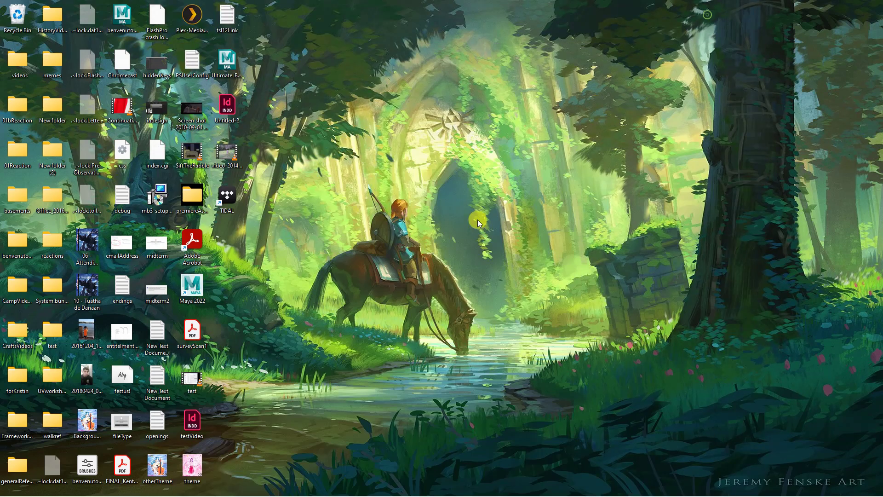
Switch to Premiere Pro and send the Band02 sequence to Adobe Media Encoder again as a media export, accepting the offline media
{"action": "mouse_move", "coordinate": [300, 493]}
{"action": "left_click", "coordinate": [292, 488]}
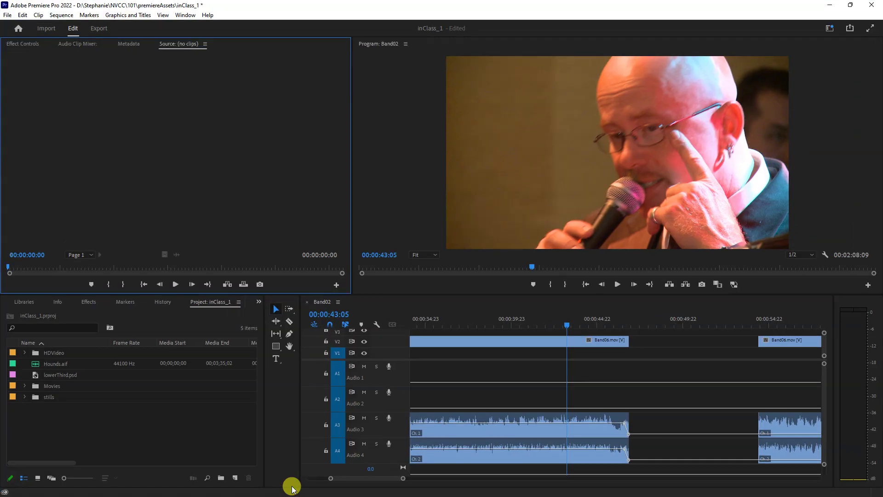
{"action": "left_click", "coordinate": [6, 15]}
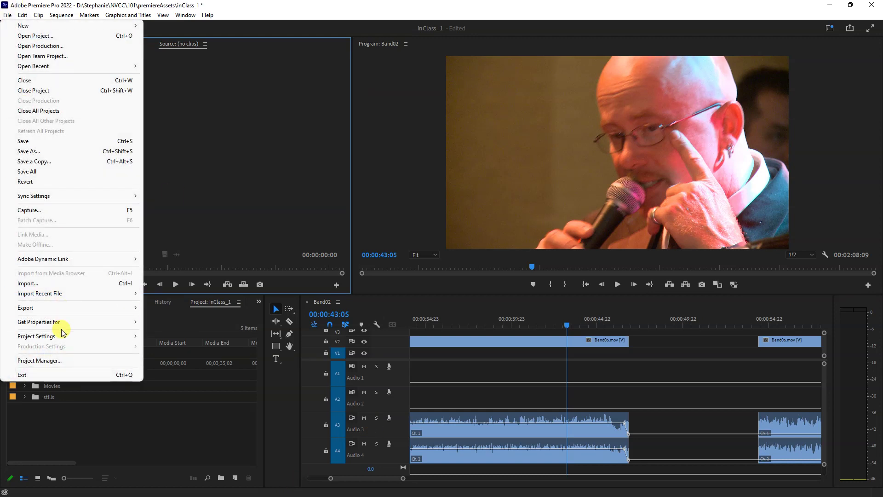
{"action": "mouse_move", "coordinate": [65, 308]}
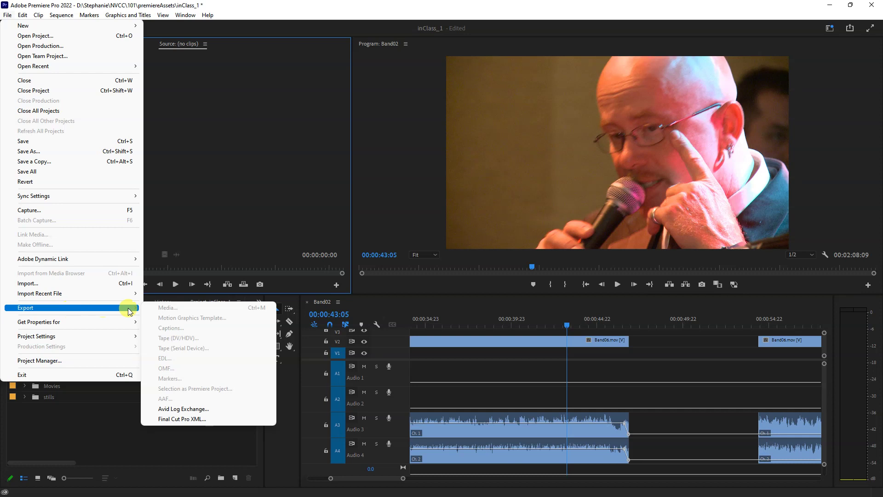
{"action": "left_click", "coordinate": [404, 344]}
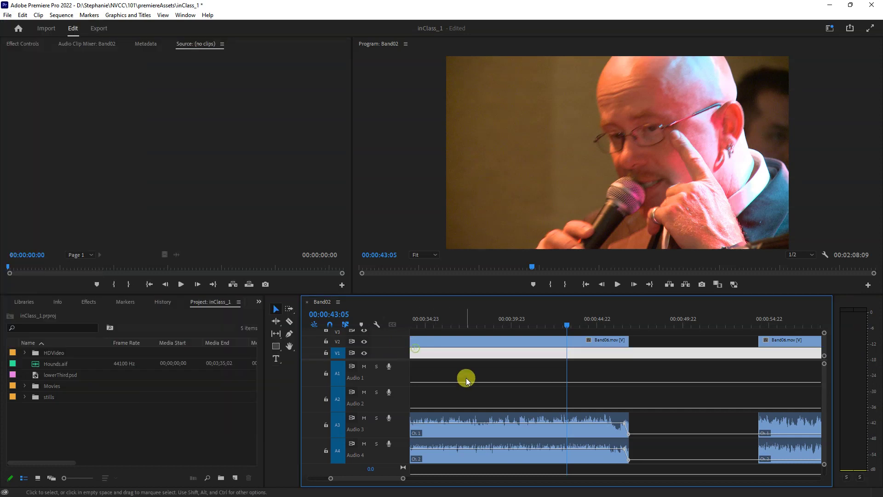
{"action": "left_click", "coordinate": [6, 16]}
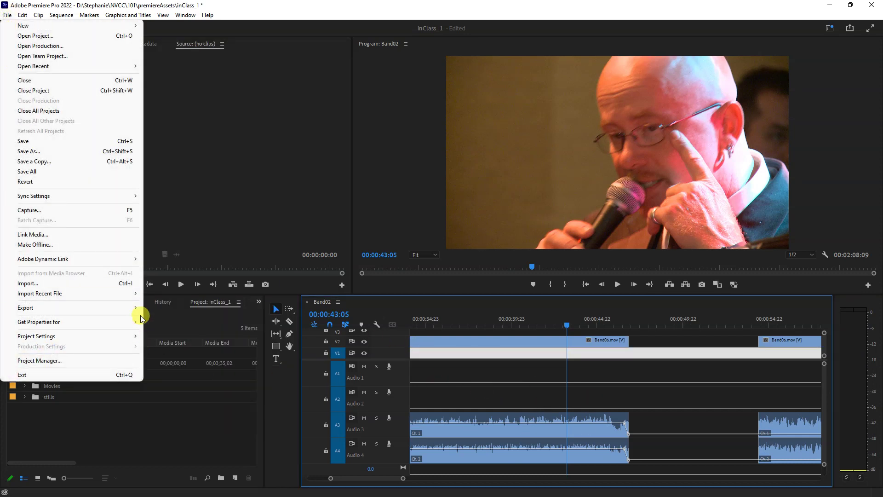
{"action": "mouse_move", "coordinate": [94, 305]}
{"action": "left_click", "coordinate": [171, 303]}
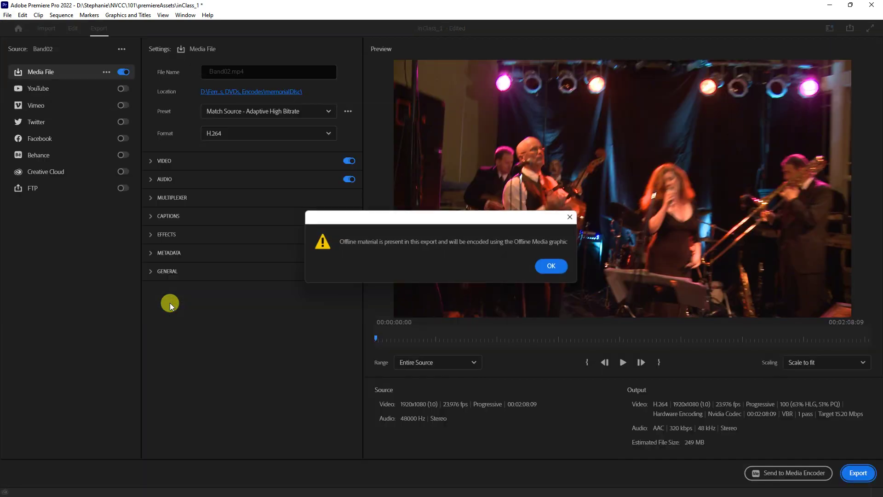
{"action": "left_click", "coordinate": [552, 266]}
{"action": "left_click", "coordinate": [779, 473]}
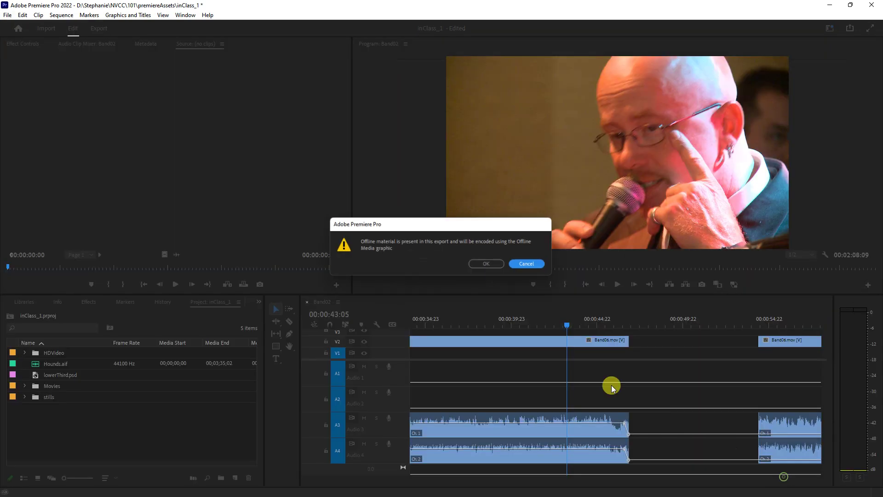
{"action": "left_click", "coordinate": [499, 264]}
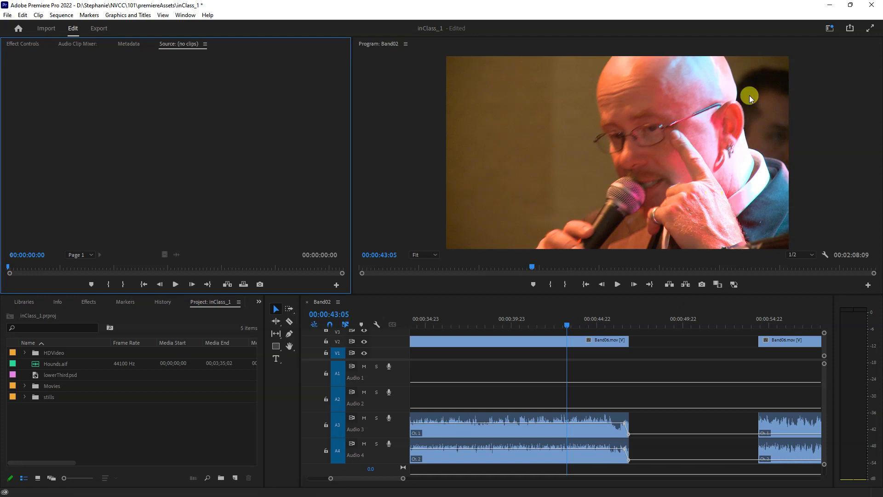
Switch to Media Encoder and set the second Band02 job to VBR, 2 pass with an 8.5 Mbps target and 10.26 Mbps maximum bitrate
{"action": "left_click", "coordinate": [830, 5]}
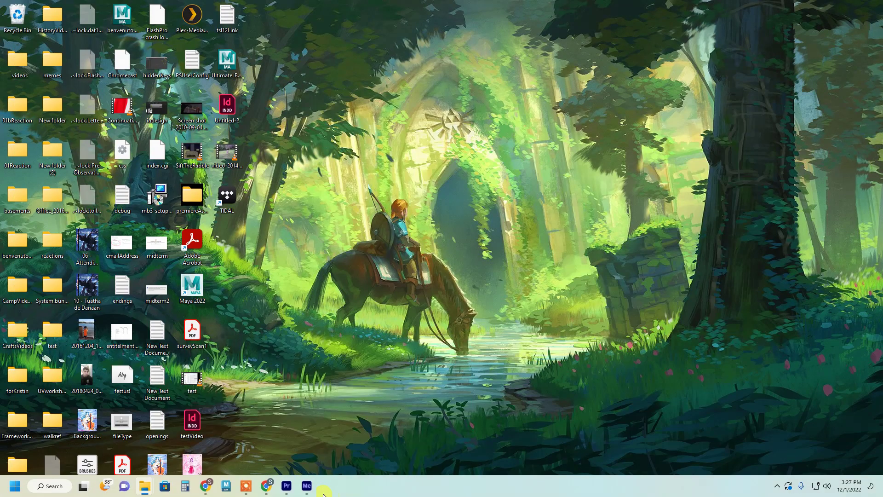
{"action": "left_click", "coordinate": [307, 487]}
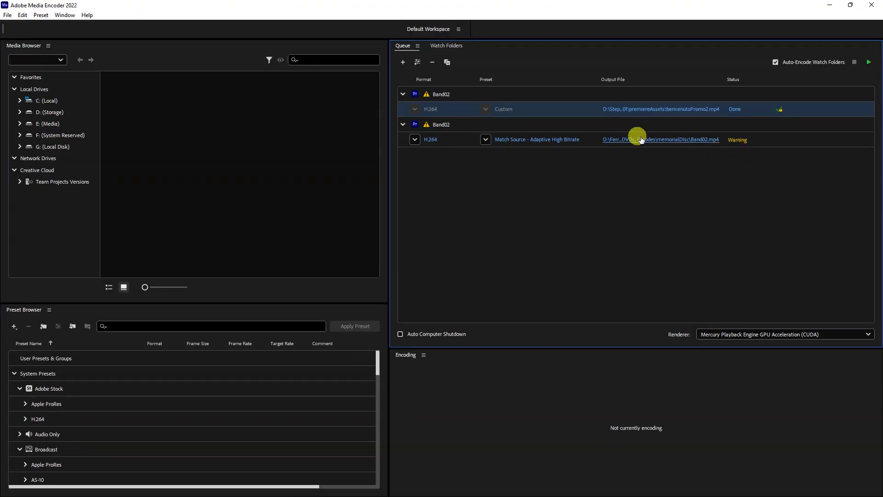
{"action": "left_click", "coordinate": [430, 139]}
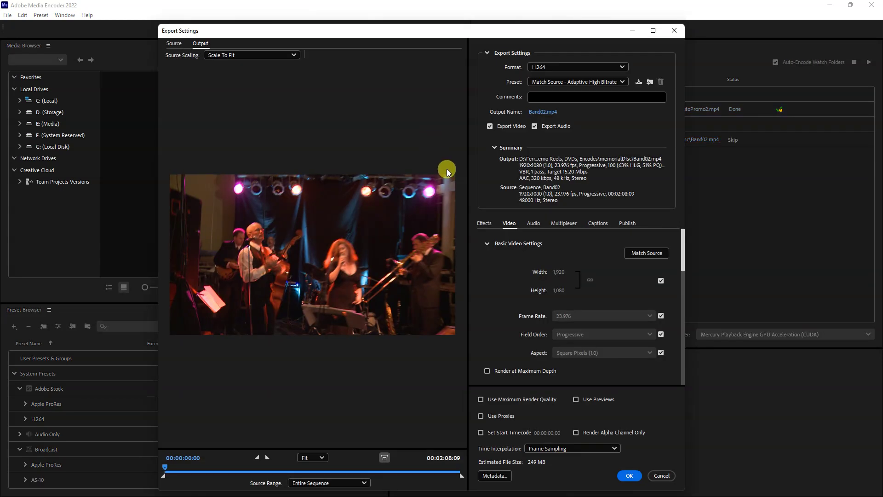
{"action": "scroll", "coordinate": [563, 282], "scroll_direction": "down", "scroll_amount": 5}
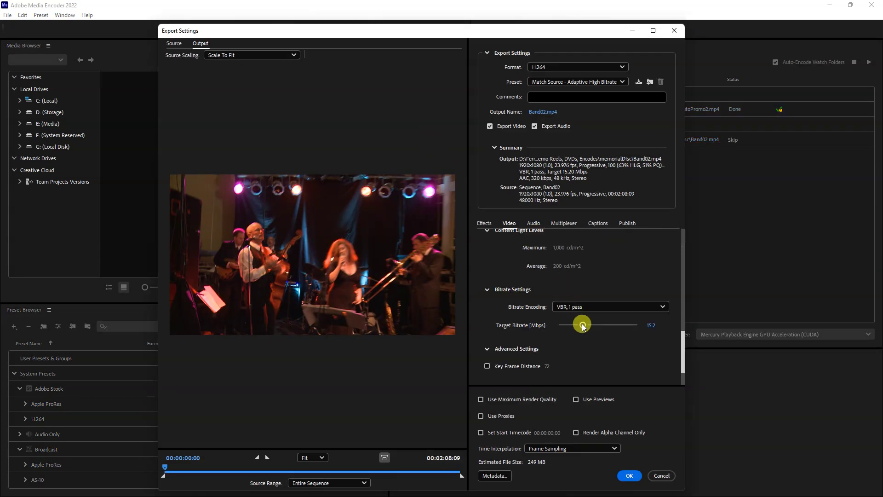
{"action": "left_click_drag", "start_coordinate": [582, 327], "coordinate": [576, 329]}
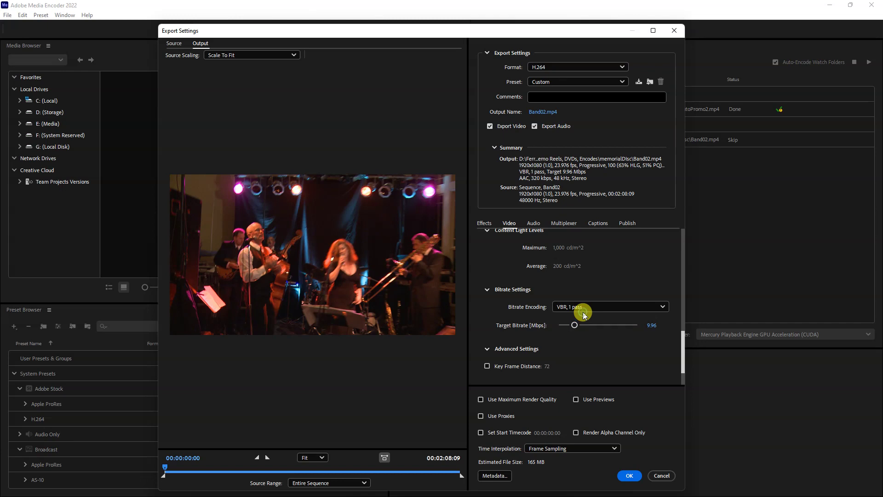
{"action": "left_click", "coordinate": [581, 307]}
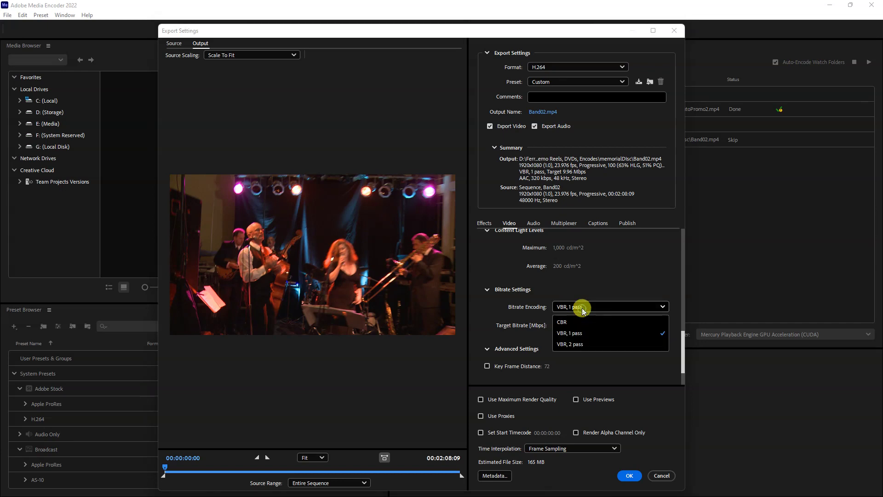
{"action": "left_click", "coordinate": [583, 344]}
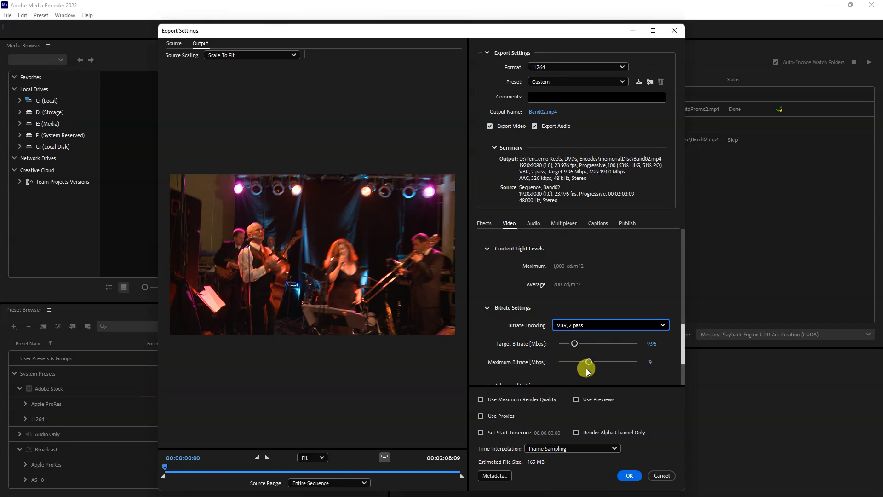
{"action": "left_click_drag", "start_coordinate": [574, 344], "coordinate": [584, 363]}
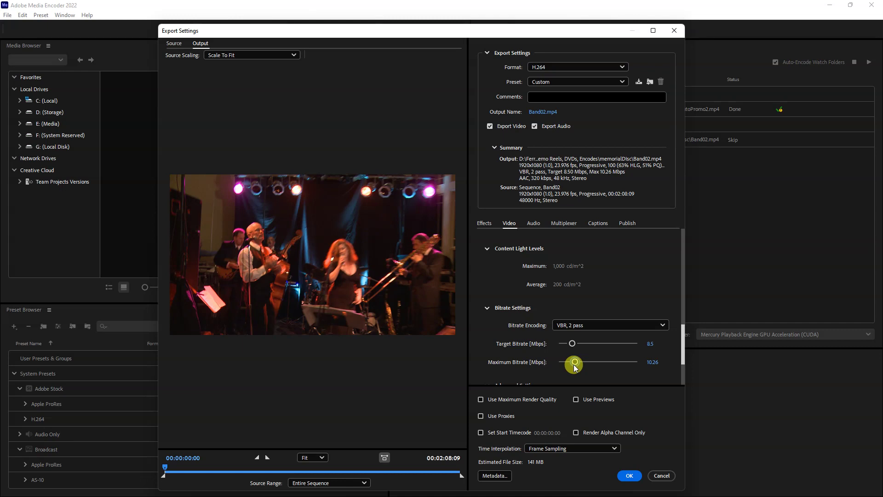
Accept the export settings and browse the second Band02 job's output location to the NVCC\101\premiereAssets folder on the Storage (D:) drive
{"action": "left_click", "coordinate": [630, 476]}
{"action": "left_click", "coordinate": [680, 139]}
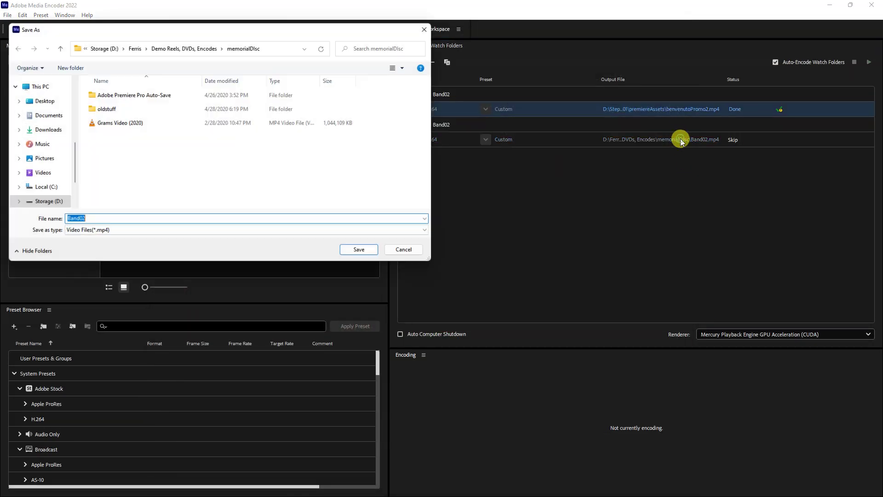
{"action": "left_click", "coordinate": [123, 44]}
{"action": "left_click", "coordinate": [103, 47]}
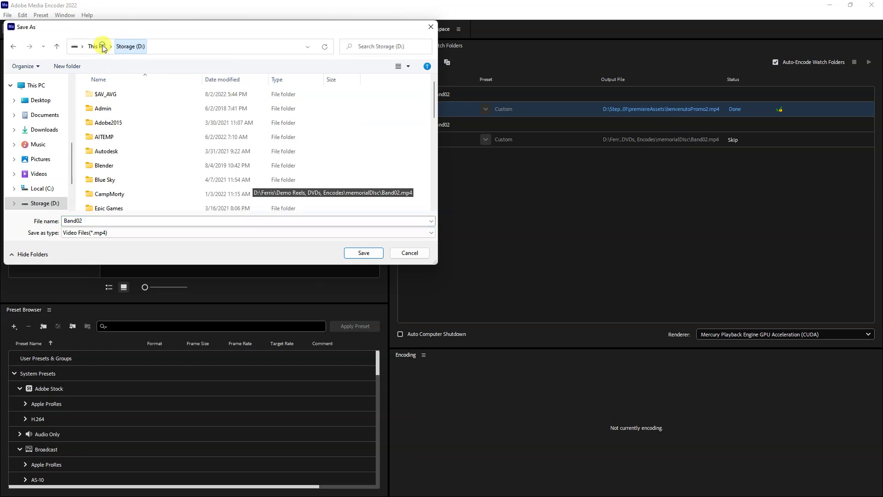
{"action": "scroll", "coordinate": [101, 175], "scroll_direction": "down", "scroll_amount": 5}
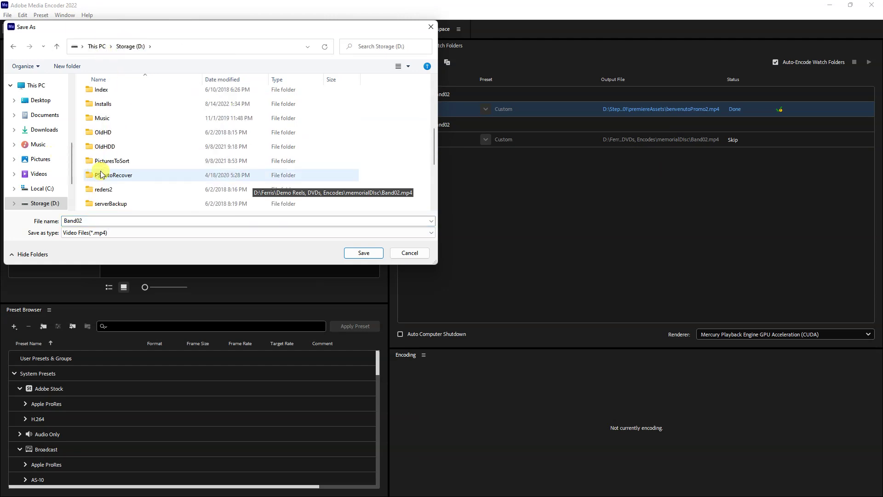
{"action": "scroll", "coordinate": [122, 182], "scroll_direction": "down", "scroll_amount": 1}
{"action": "double_click", "coordinate": [118, 202]}
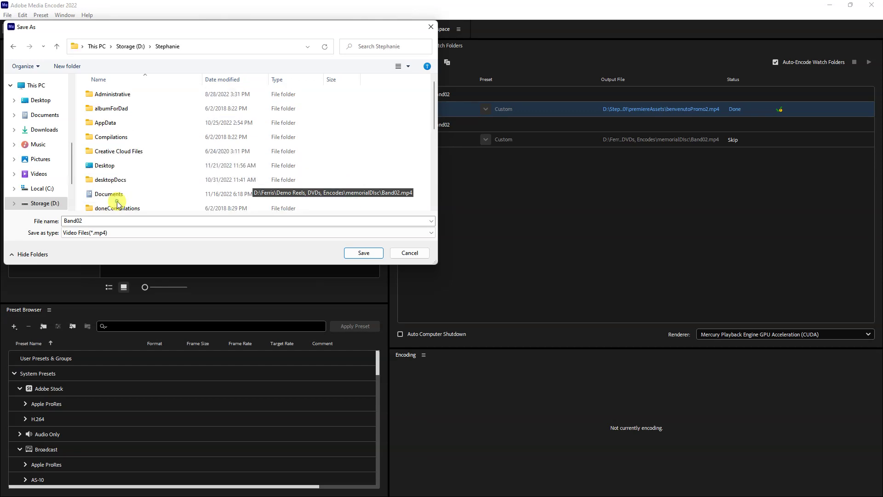
{"action": "scroll", "coordinate": [115, 177], "scroll_direction": "down", "scroll_amount": 6}
{"action": "double_click", "coordinate": [112, 164]}
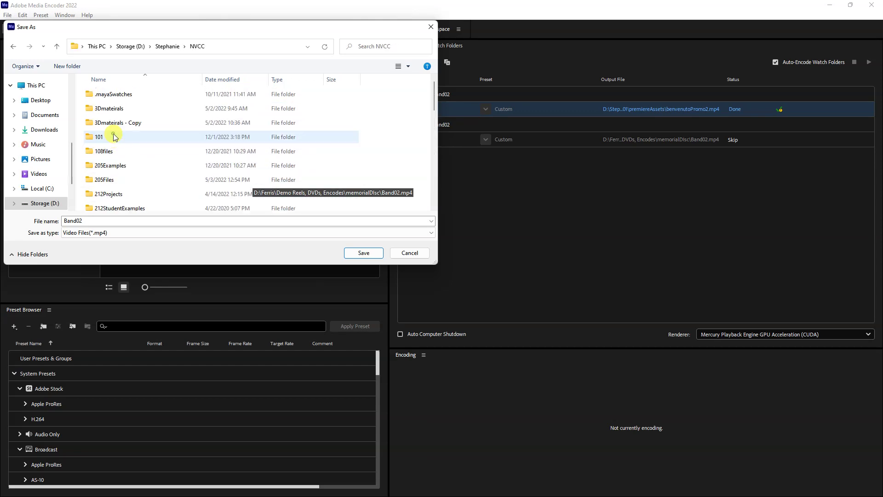
{"action": "double_click", "coordinate": [113, 137]}
{"action": "scroll", "coordinate": [115, 156], "scroll_direction": "down", "scroll_amount": 3}
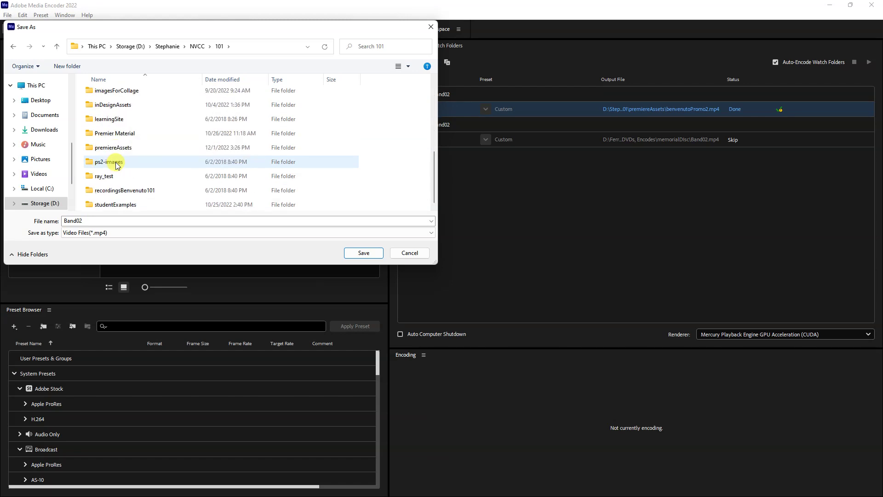
{"action": "left_click", "coordinate": [116, 149]}
{"action": "double_click", "coordinate": [116, 148]}
Save the output over the existing promo video whose name ends in 2, confirming the replacement, and start encoding the queue
{"action": "left_click", "coordinate": [131, 180]}
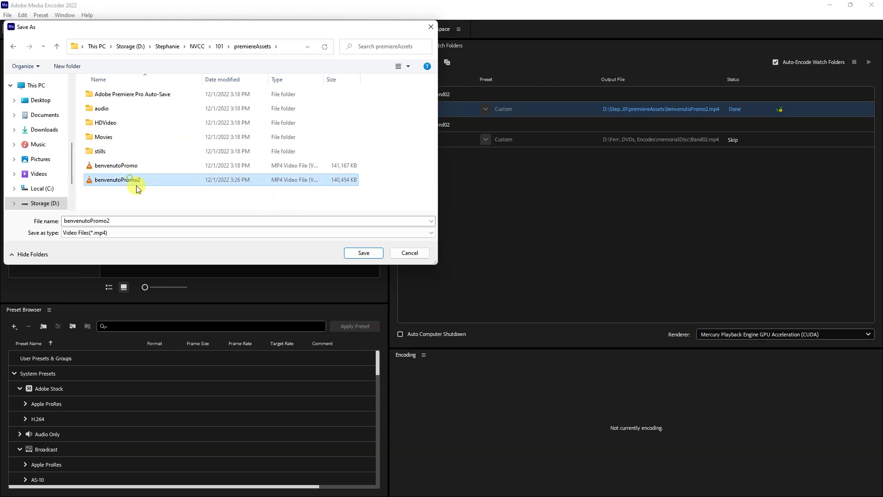
{"action": "left_click", "coordinate": [350, 252]}
{"action": "left_click", "coordinate": [368, 252]}
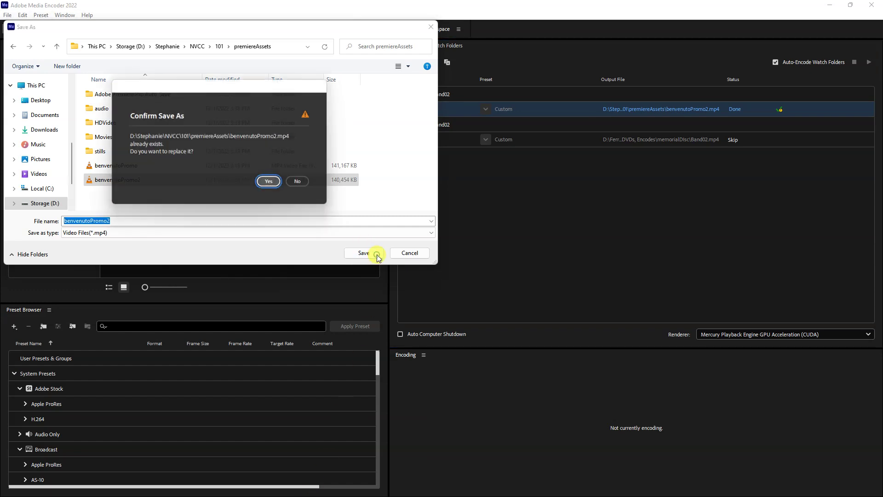
{"action": "left_click", "coordinate": [271, 184]}
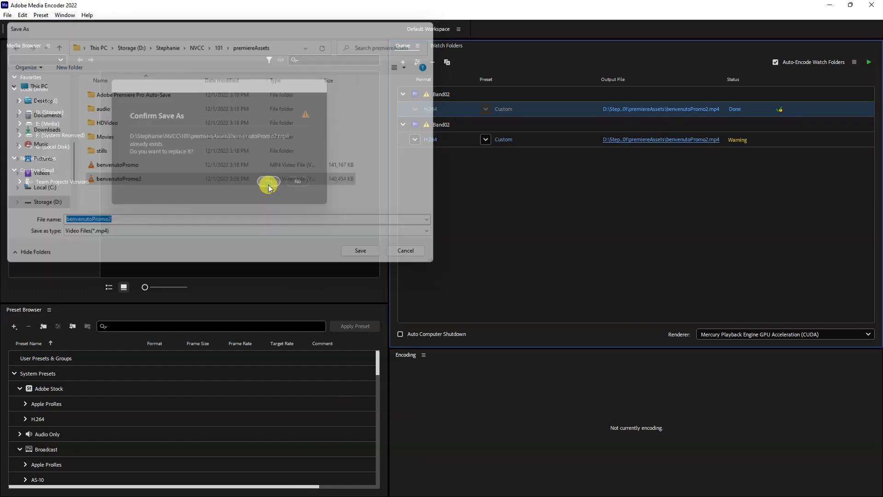
{"action": "left_click", "coordinate": [868, 62]}
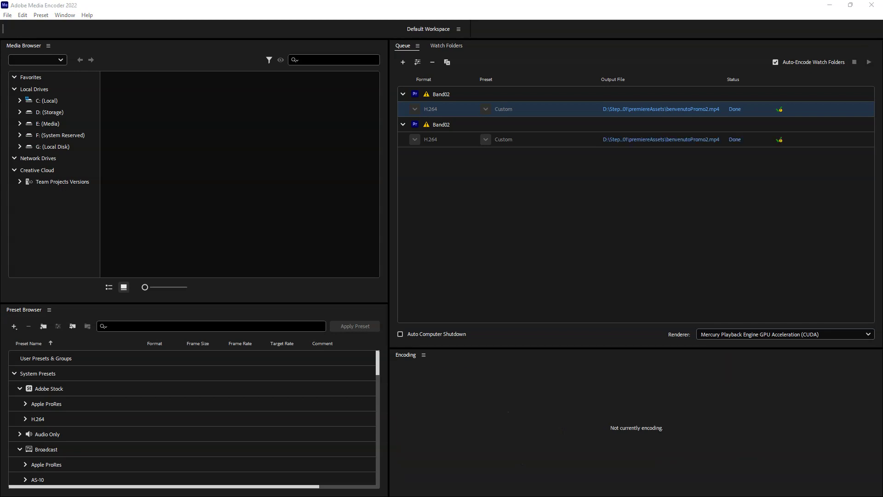
Minimize Media Encoder, switch to the premiereAssets folder in File Explorer and check the size of the re-encoded promo video ending in 2
{"action": "left_click", "coordinate": [829, 5]}
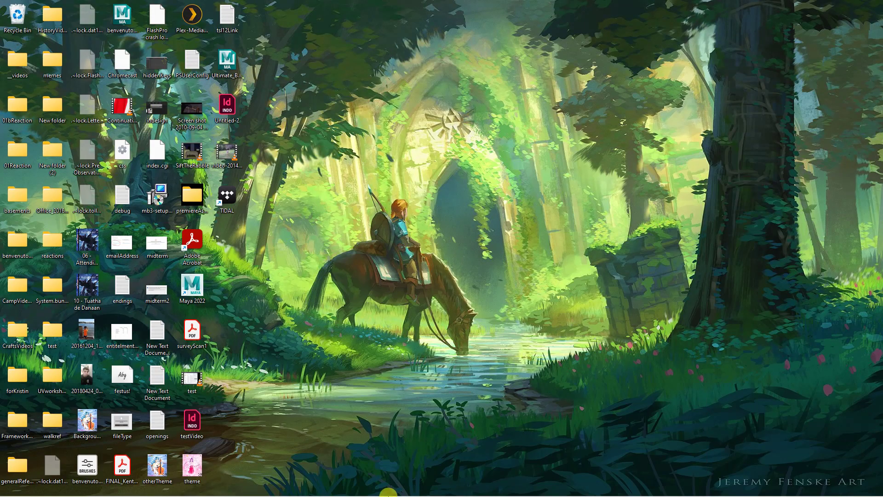
{"action": "mouse_move", "coordinate": [145, 487]}
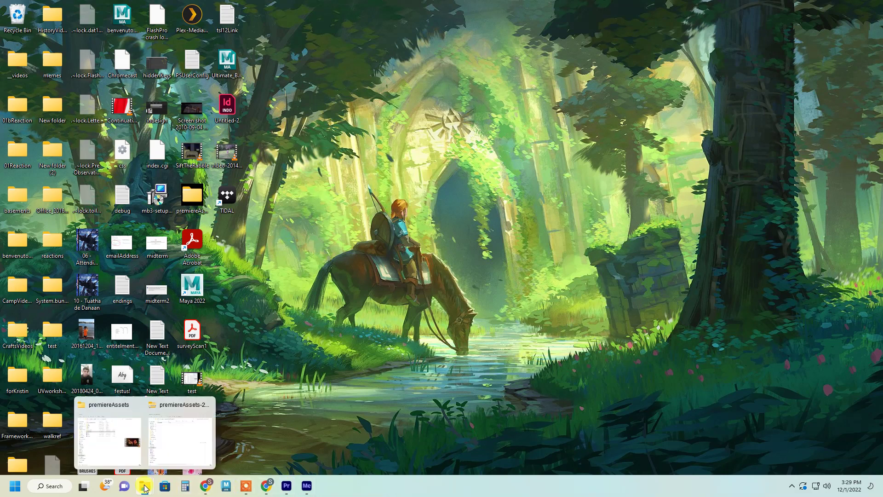
{"action": "left_click", "coordinate": [108, 432]}
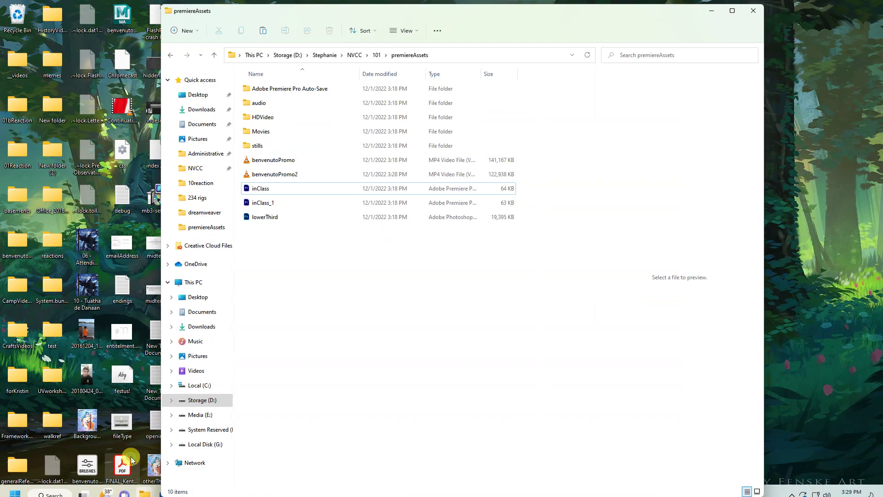
{"action": "left_click", "coordinate": [280, 178]}
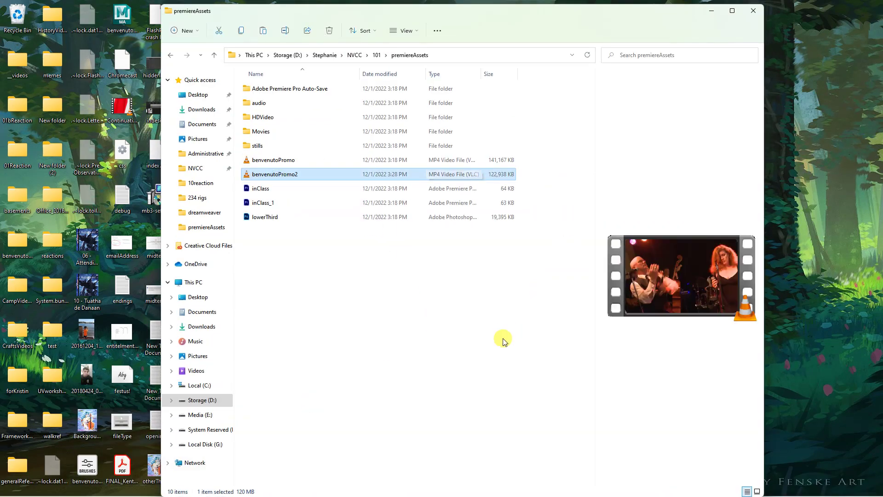